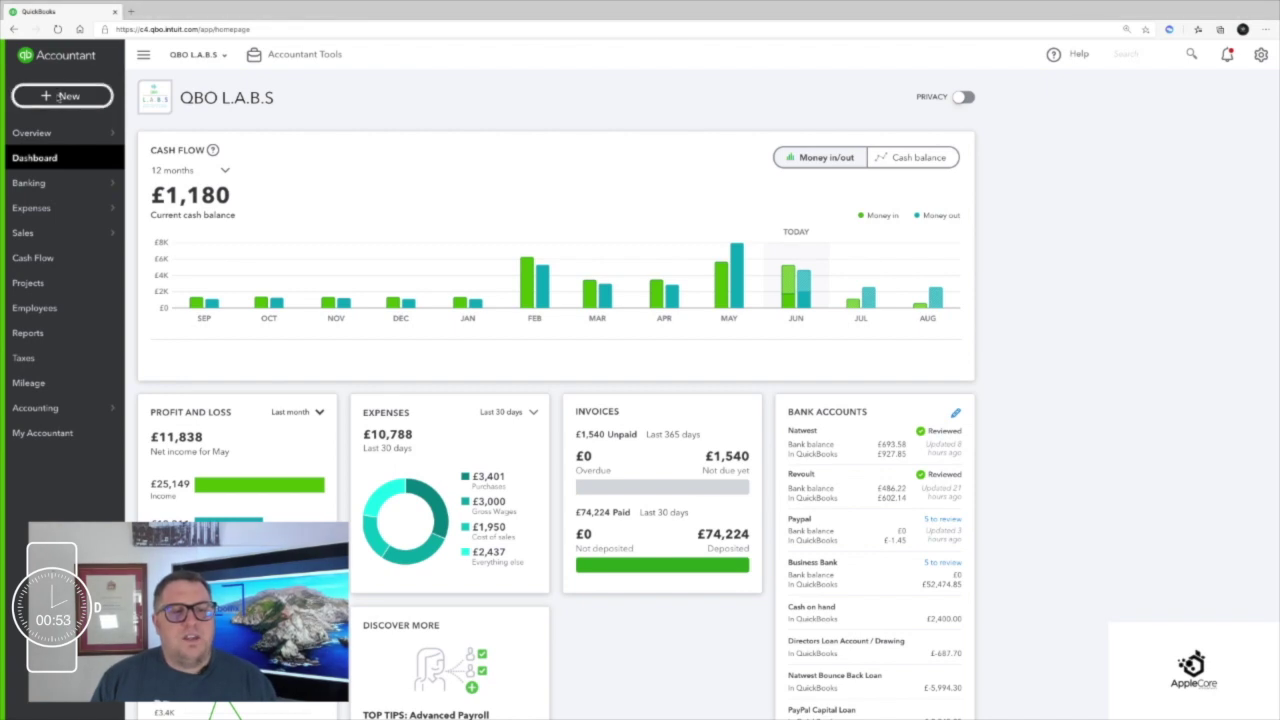
# Step: Start a new invoice and select the customer to bill
pyautogui.click(58, 97)
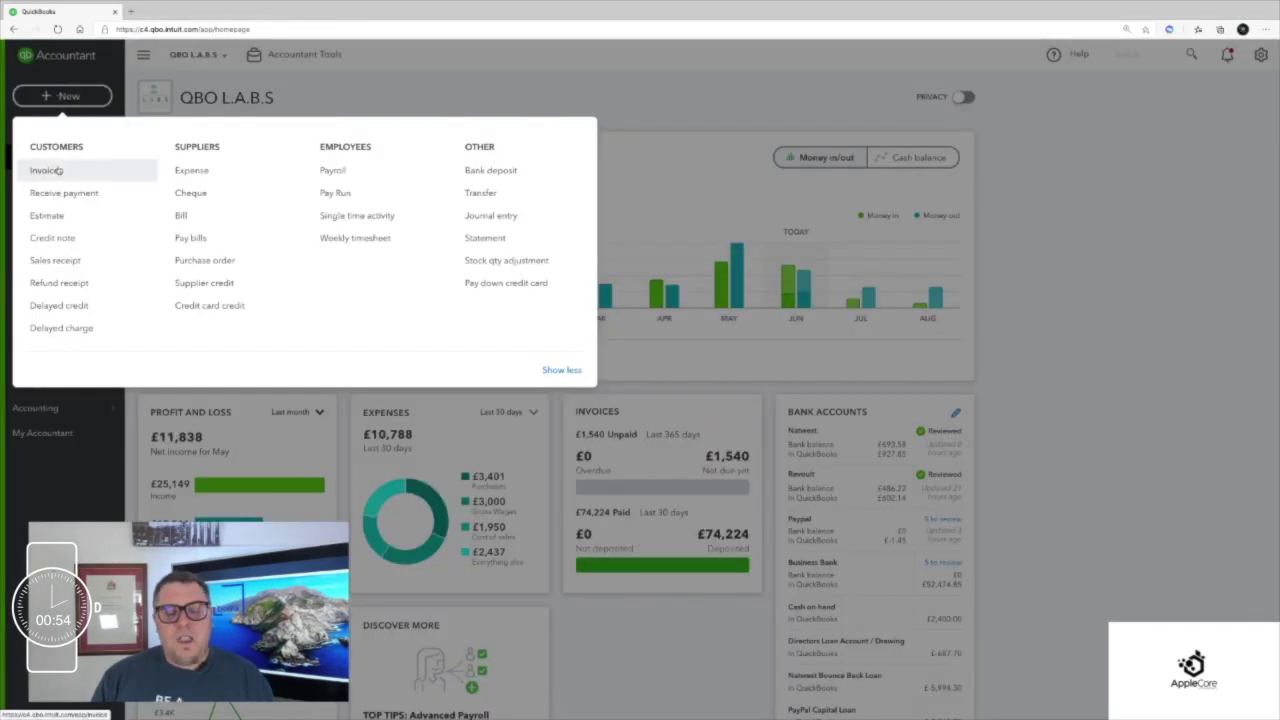
pyautogui.click(55, 172)
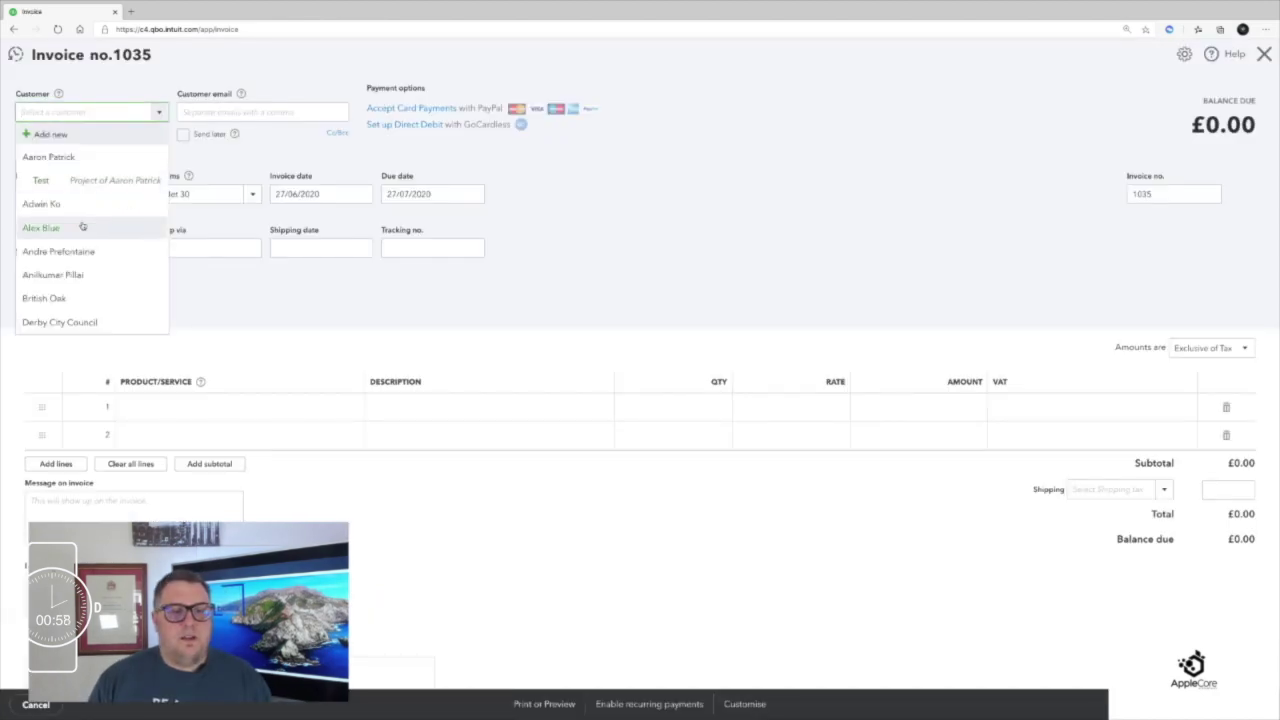
pyautogui.click(50, 157)
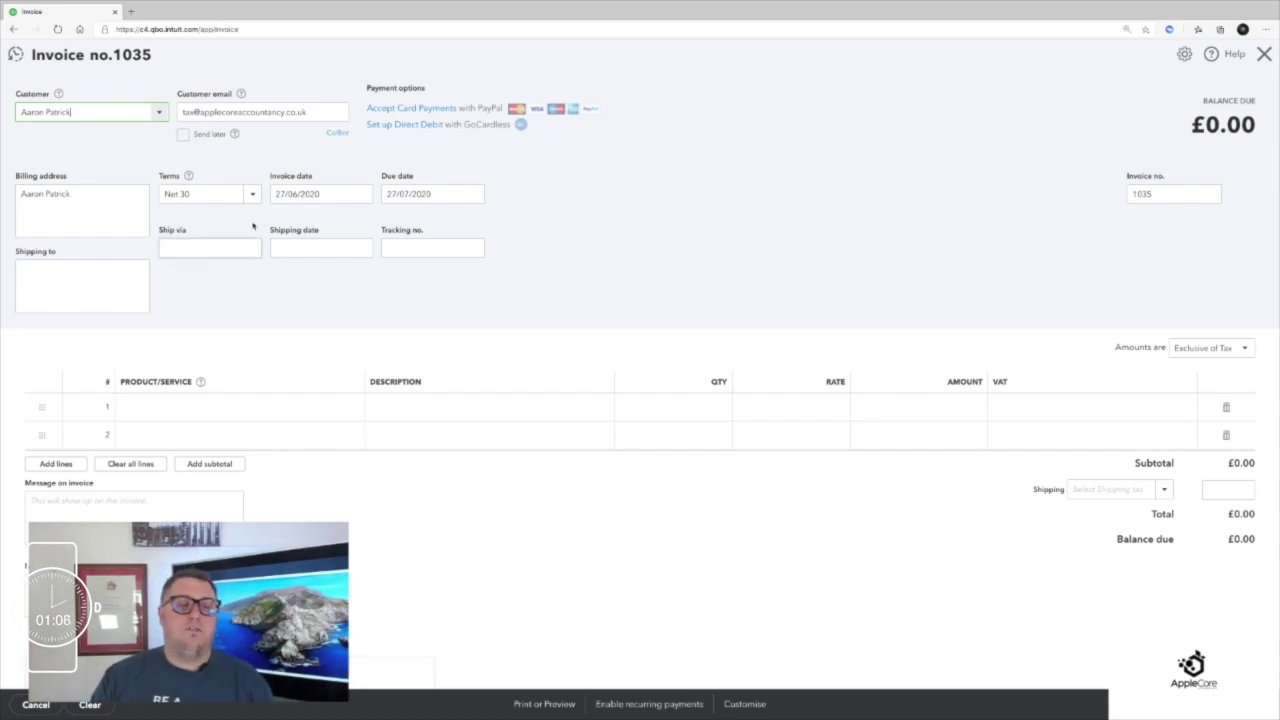
# Step: Add a line for 3 × 1801 - Sony WH-1000X M3 with 20.0% S VAT, totalling £540.00
pyautogui.click(330, 410)
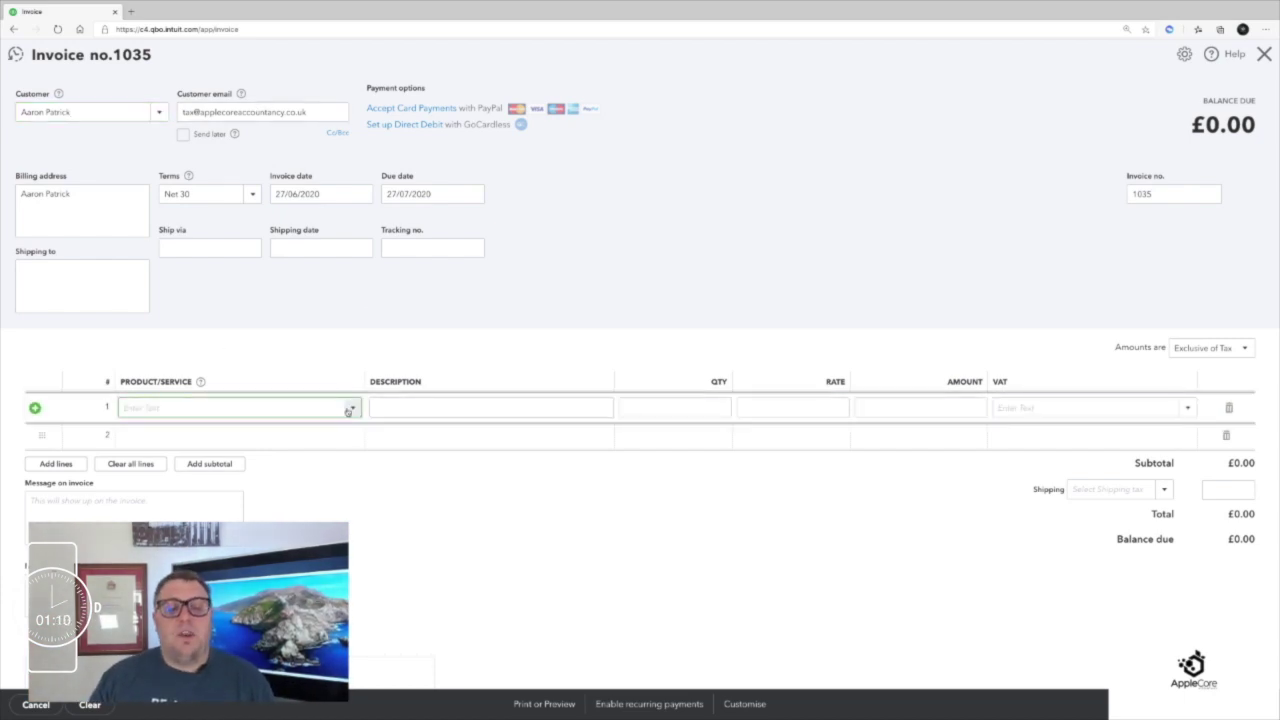
pyautogui.click(352, 411)
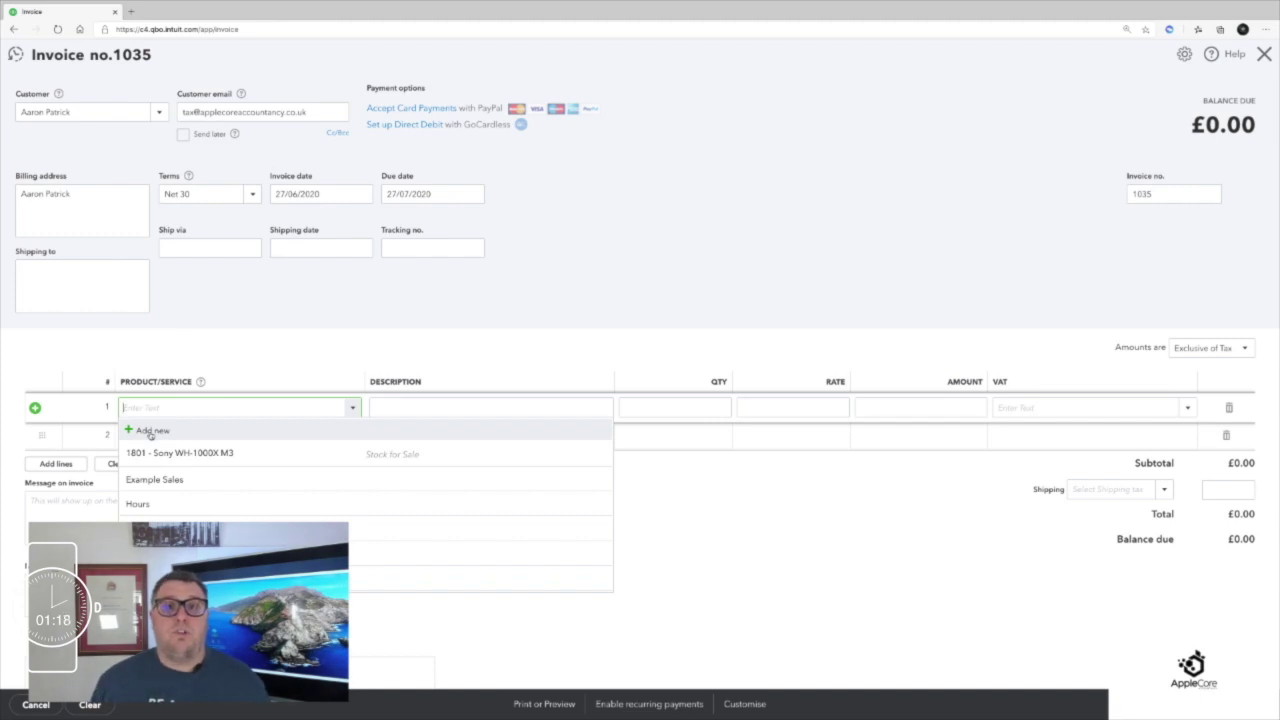
pyautogui.click(228, 455)
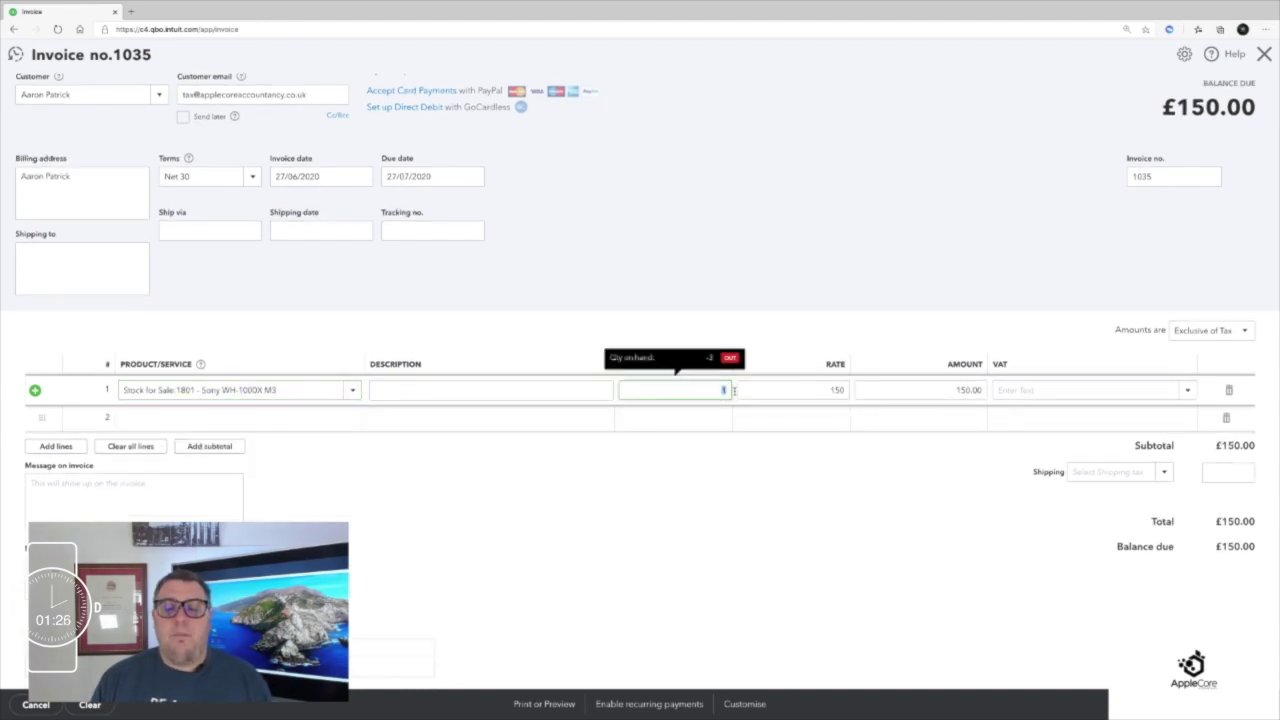
pyautogui.write('3')
pyautogui.click(1120, 432)
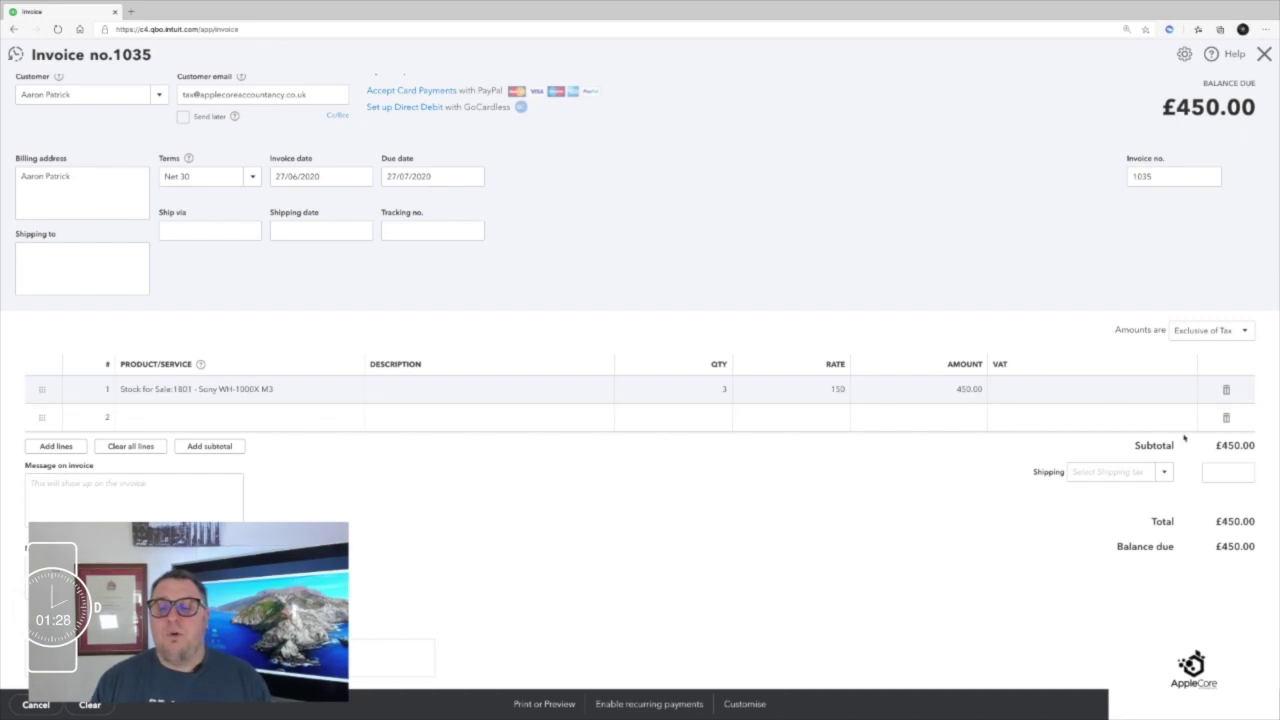
pyautogui.click(1105, 387)
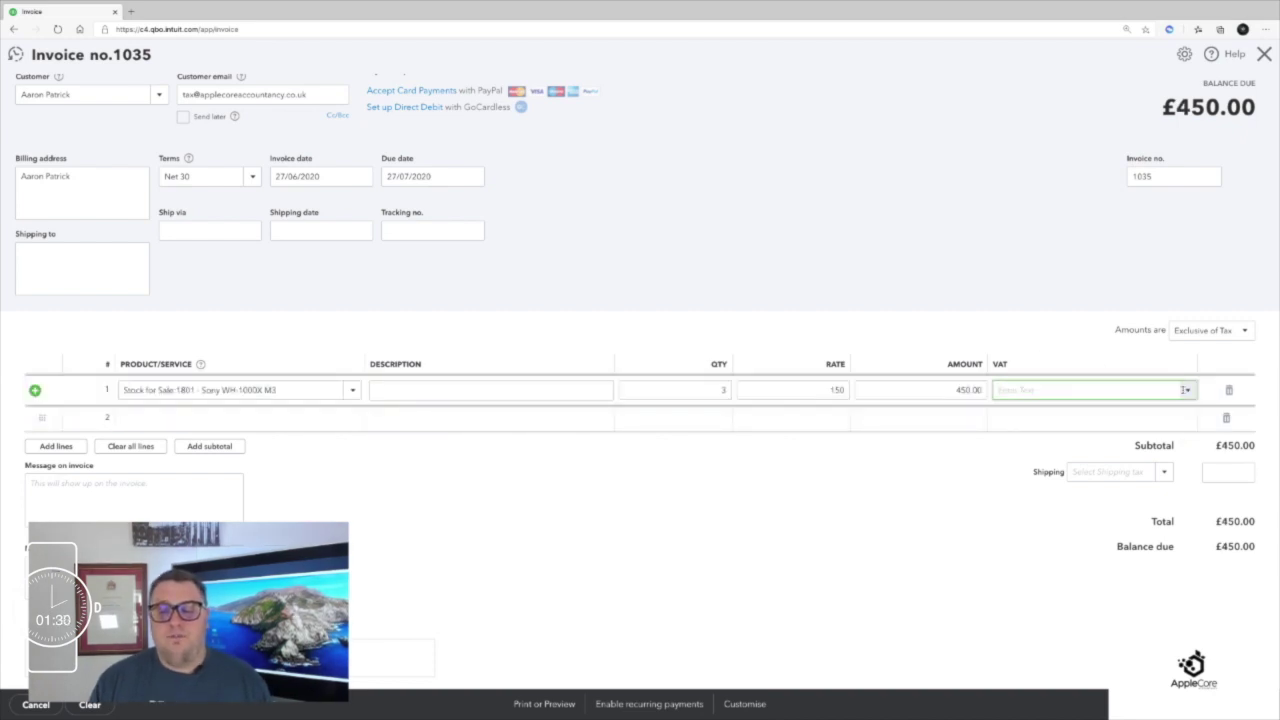
pyautogui.click(1186, 390)
pyautogui.click(1078, 464)
pyautogui.click(952, 303)
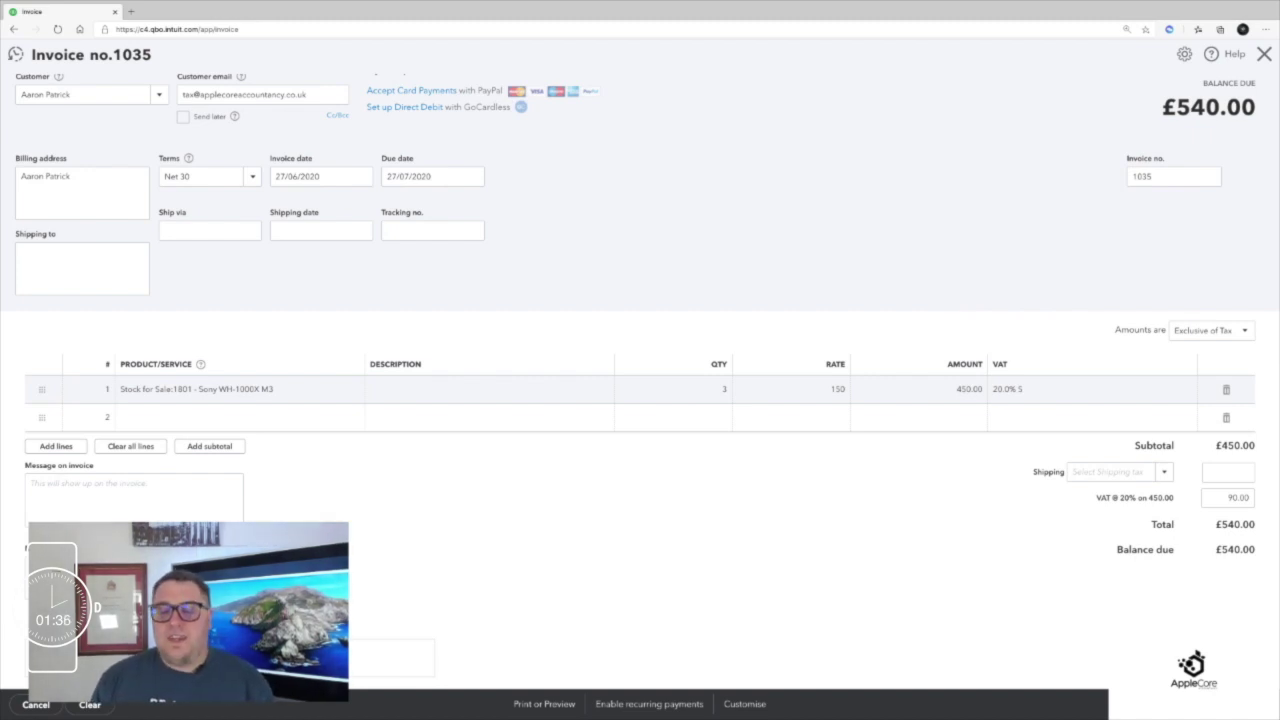
# Step: Save invoice 1035 and send its email to the customer
pyautogui.hotkey('ctrl', 'alt', 's')
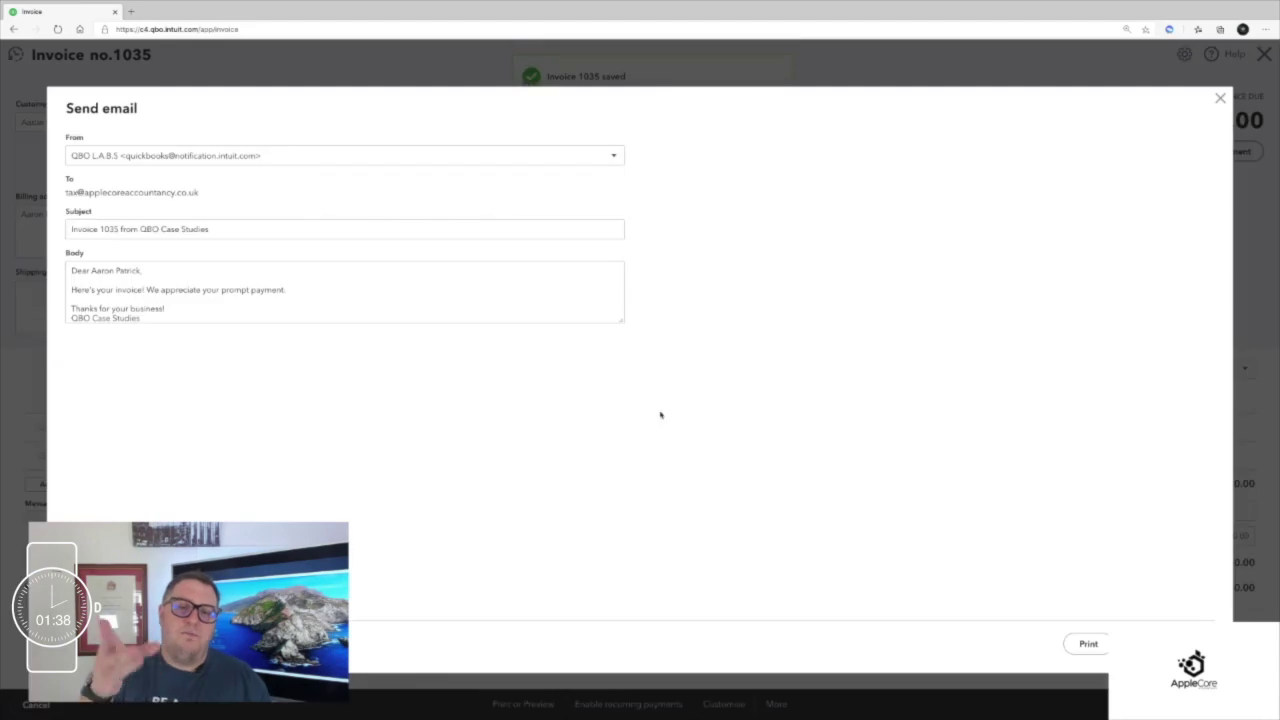
pyautogui.press('Return')
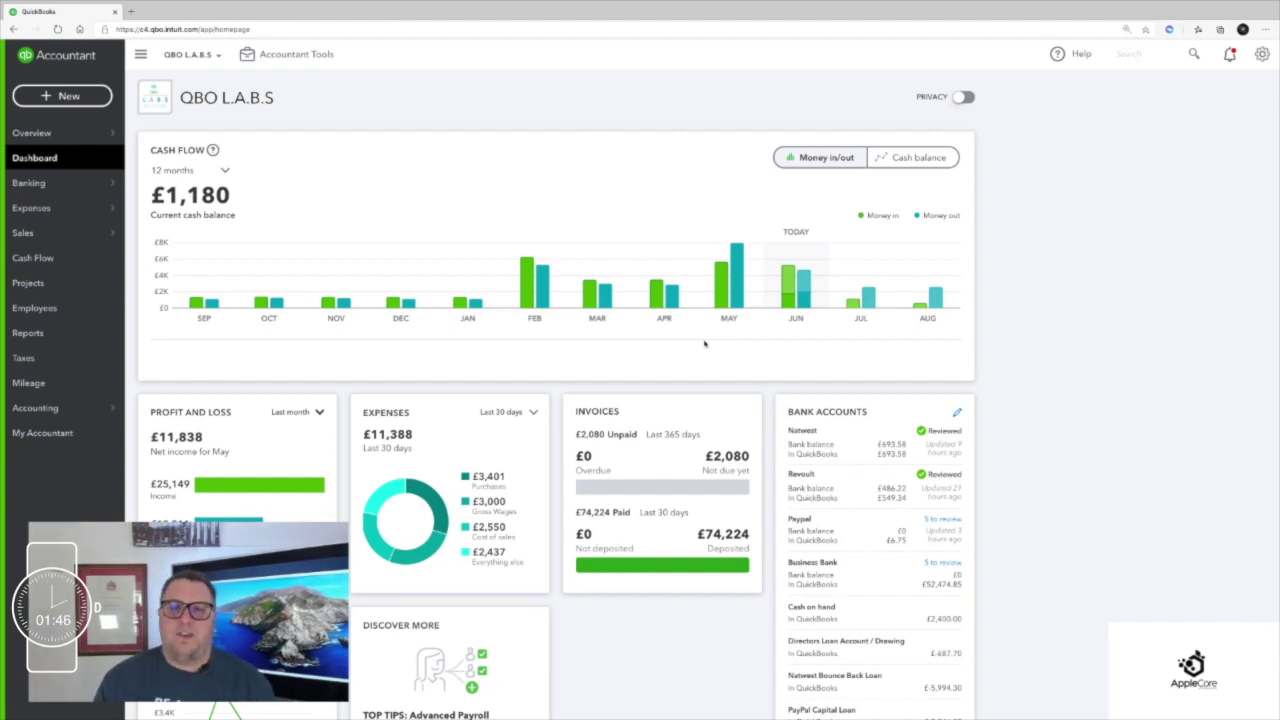
# Step: Start sales receipt 1036 with the general Sales item on line 1
pyautogui.click(62, 96)
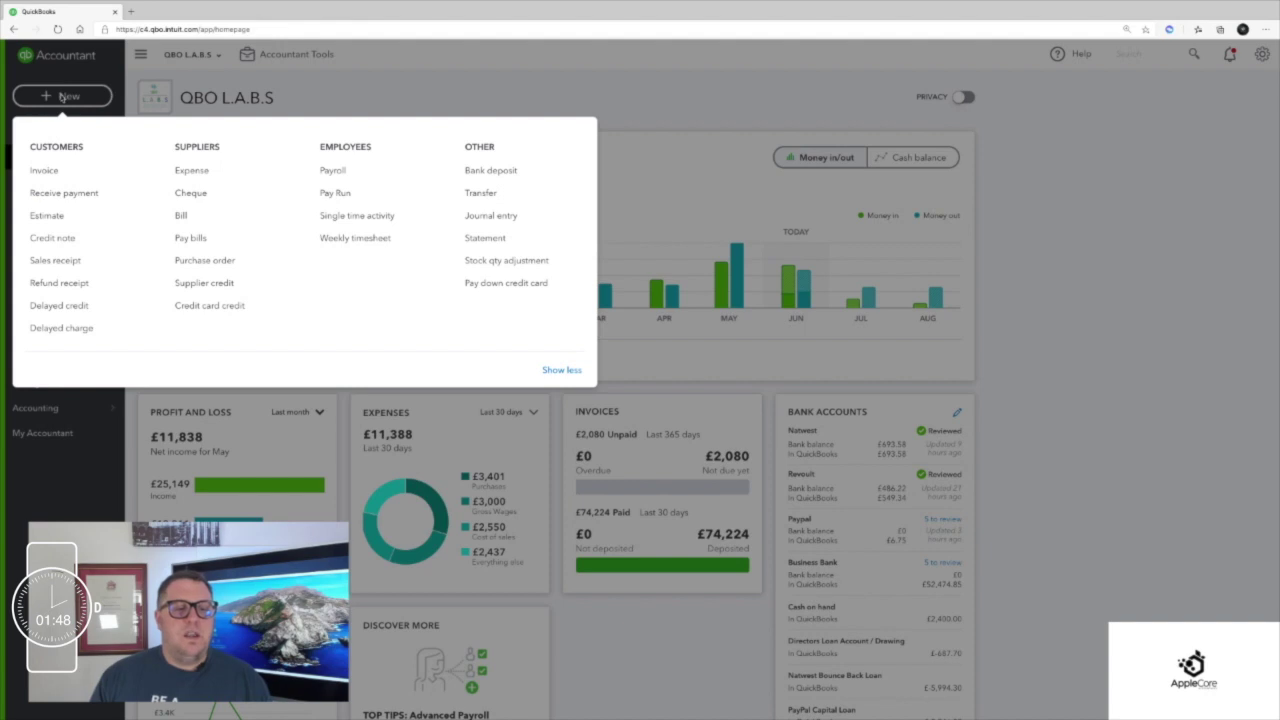
pyautogui.click(83, 261)
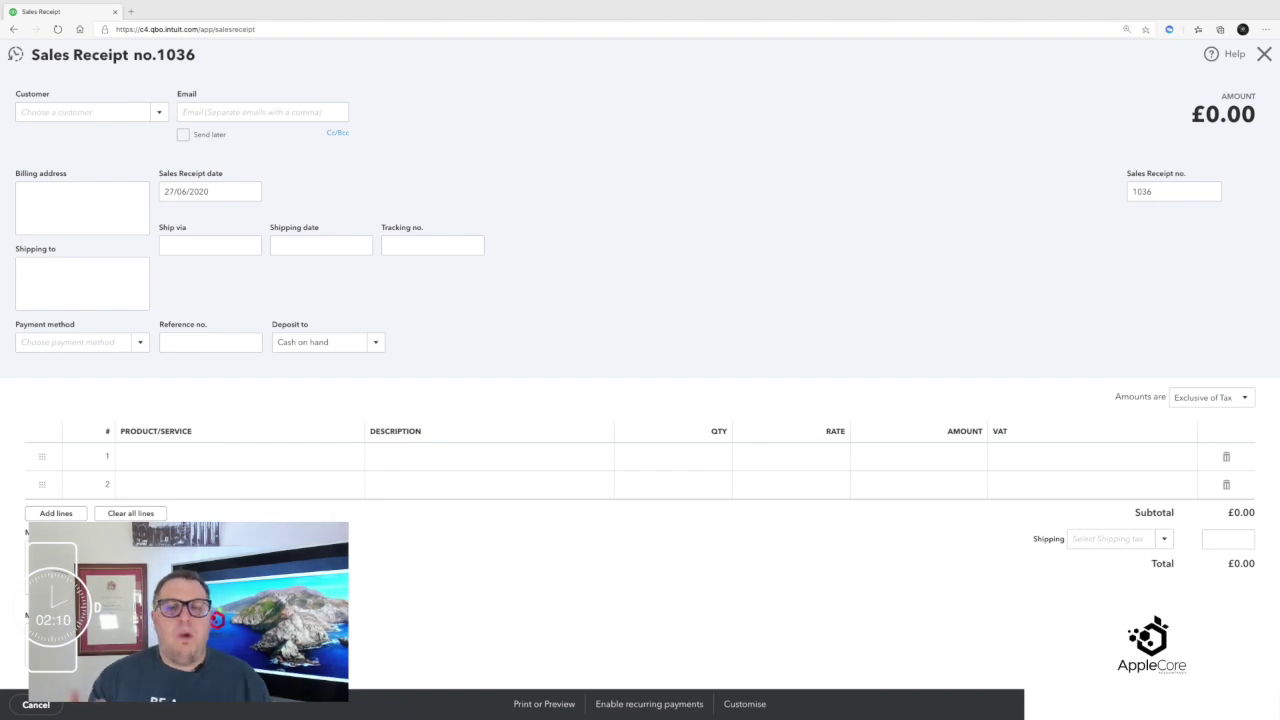
pyautogui.click(347, 458)
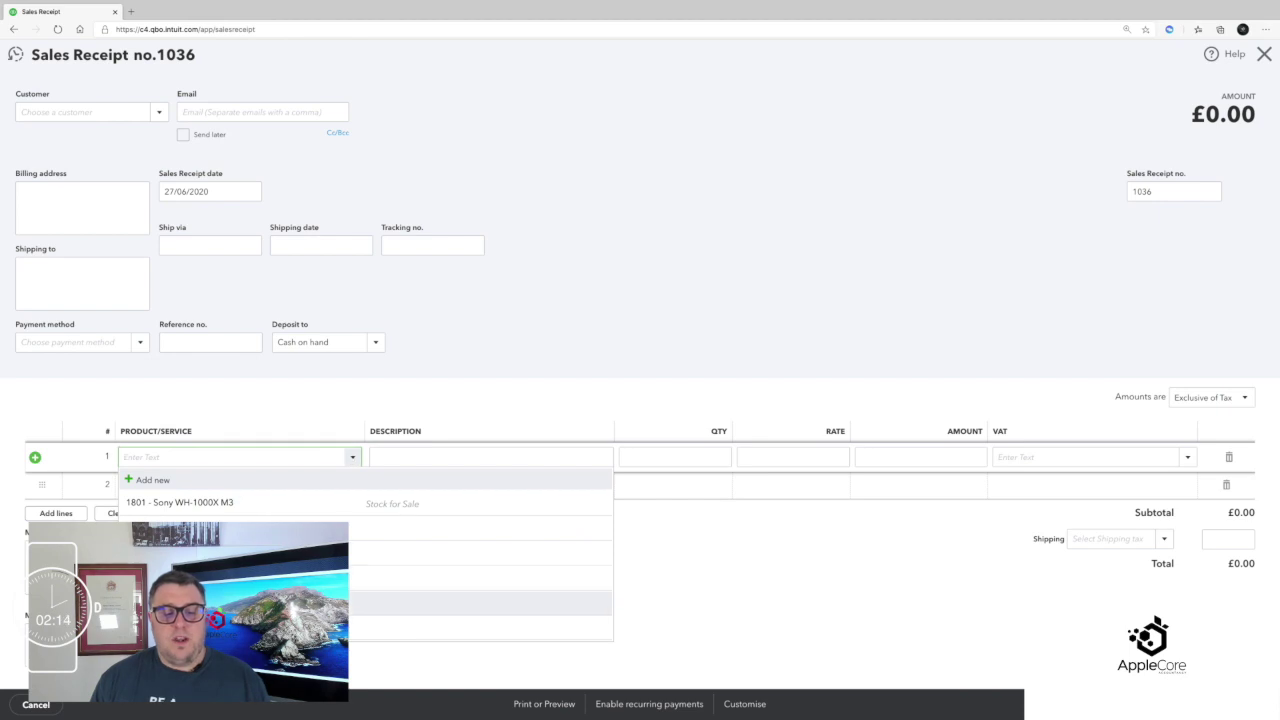
pyautogui.click(300, 626)
# Step: Describe line 1 as CD's, quantity 35 at rate 2.50
pyautogui.click(409, 460)
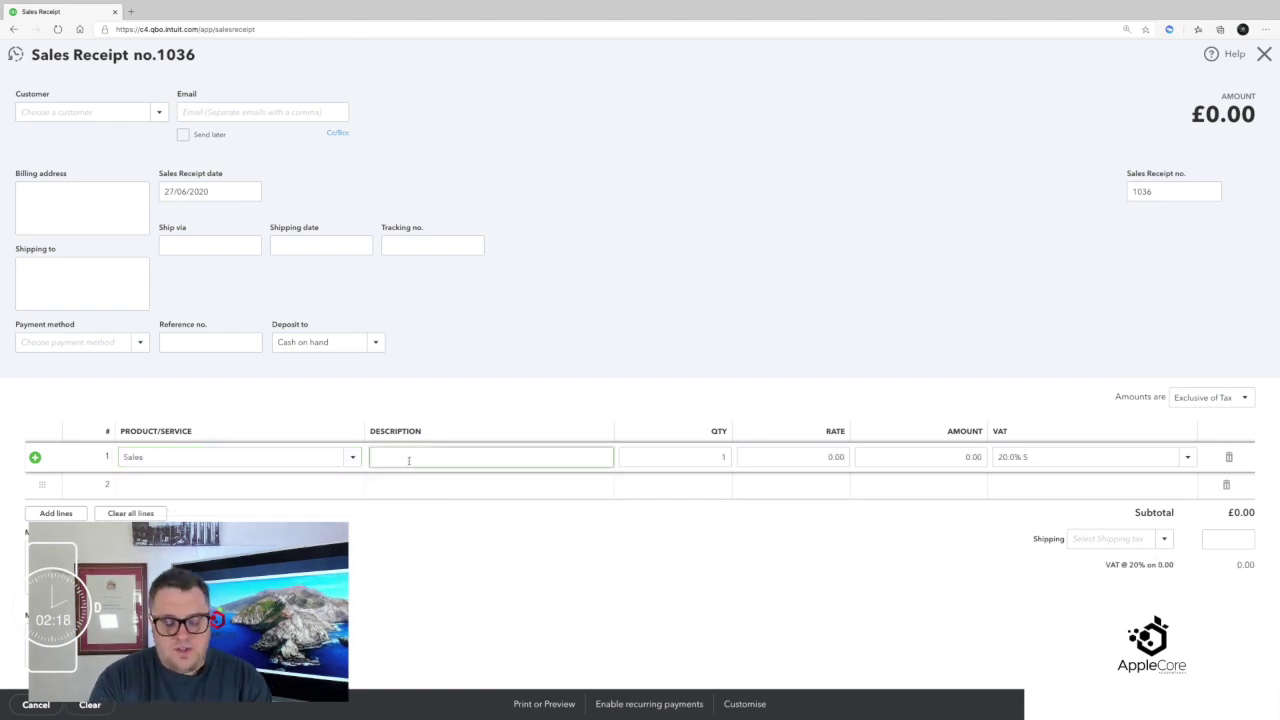
pyautogui.write("CD's")
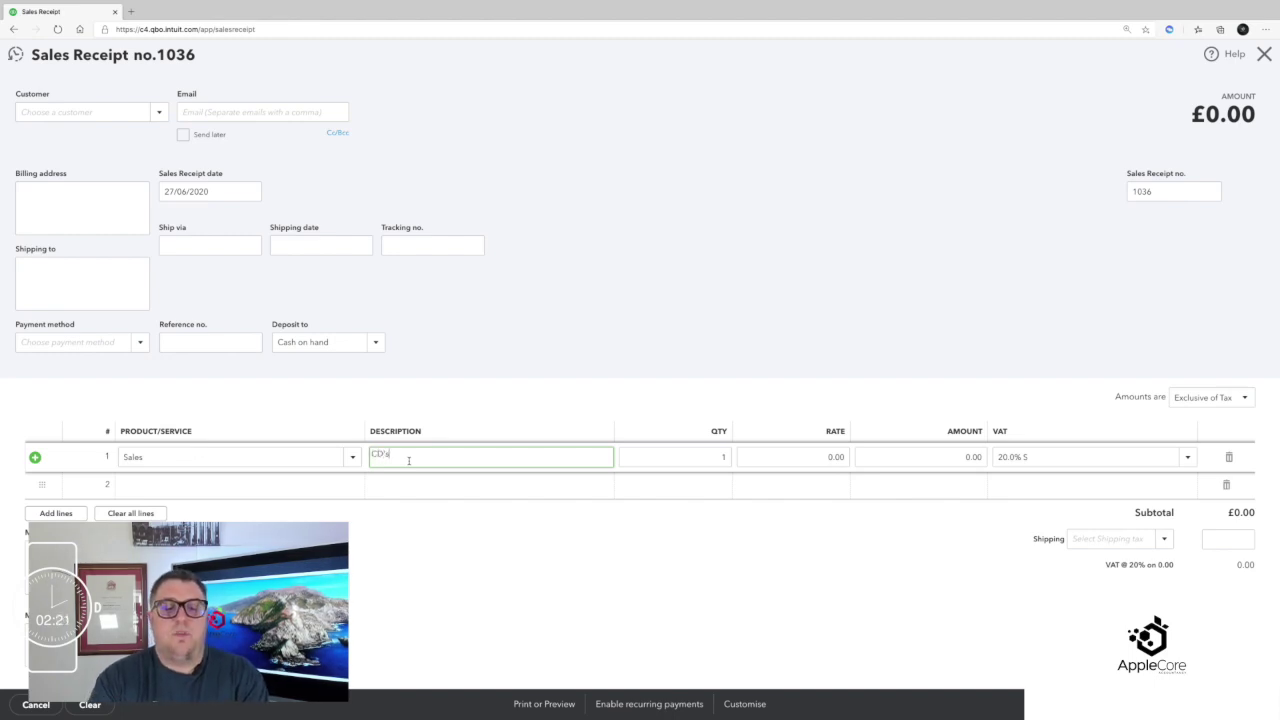
pyautogui.press('Tab')
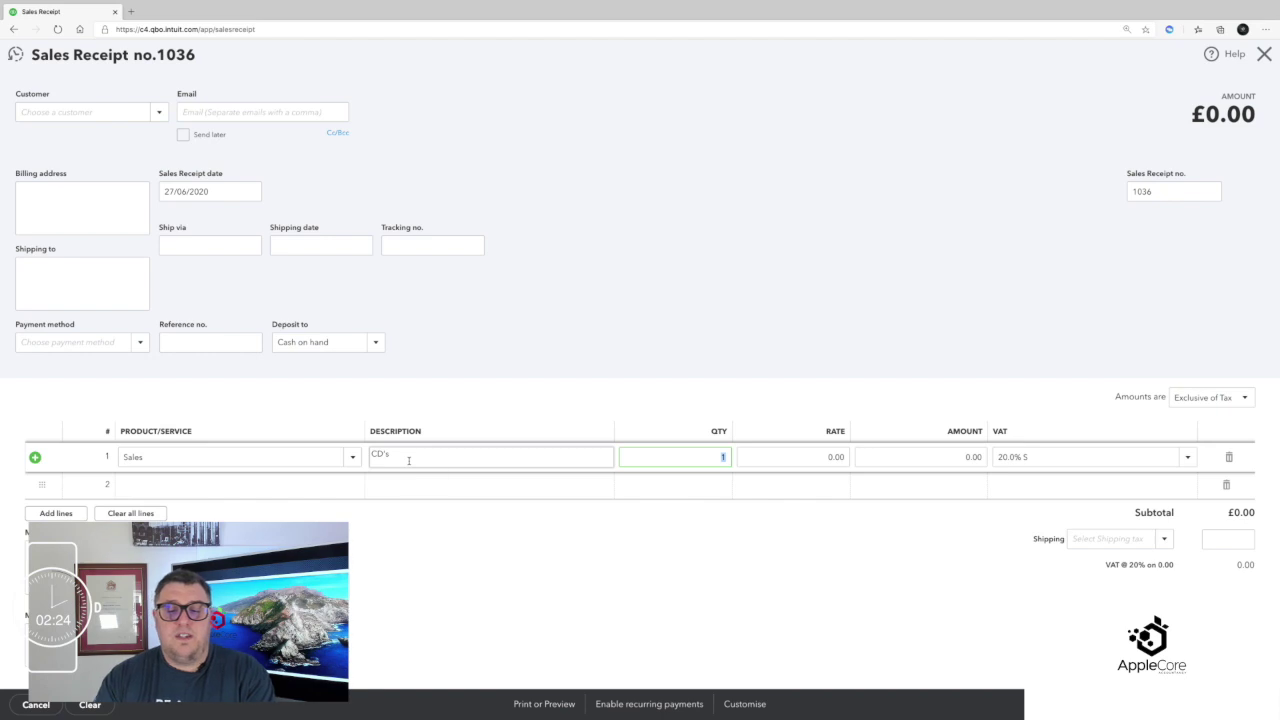
pyautogui.write('35')
pyautogui.press('Tab')
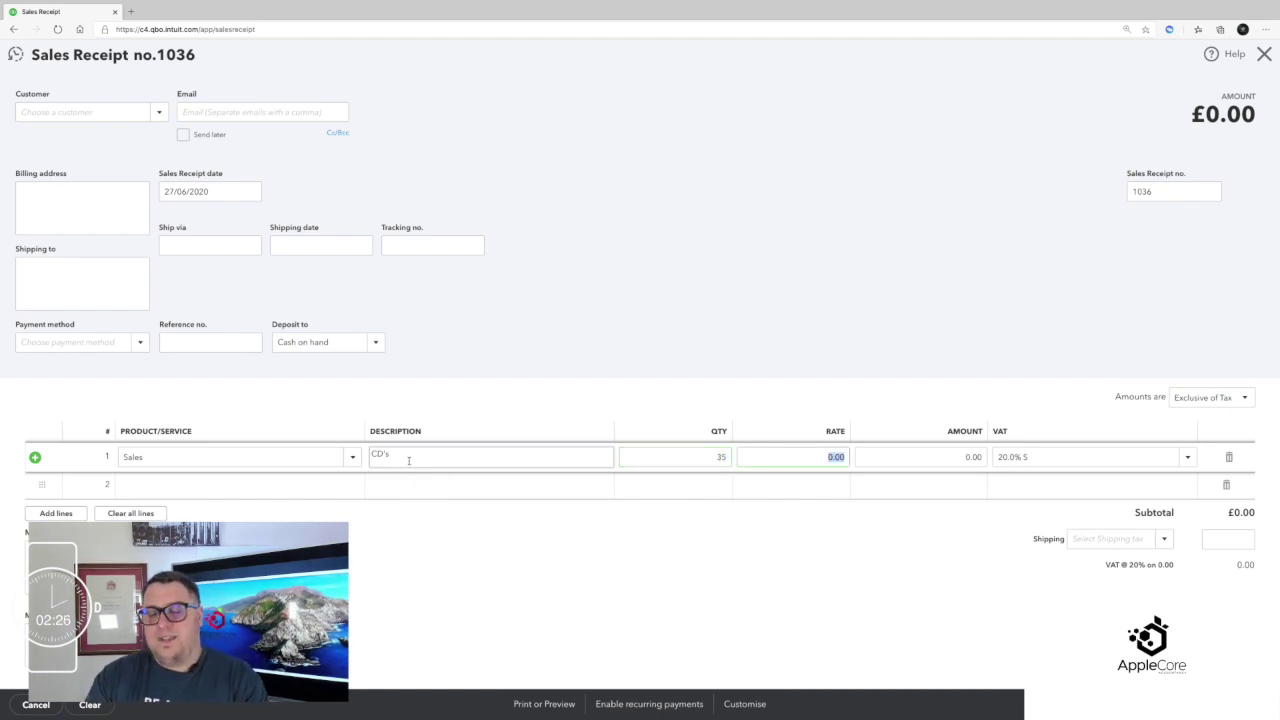
pyautogui.write('2.5')
pyautogui.press('Tab')
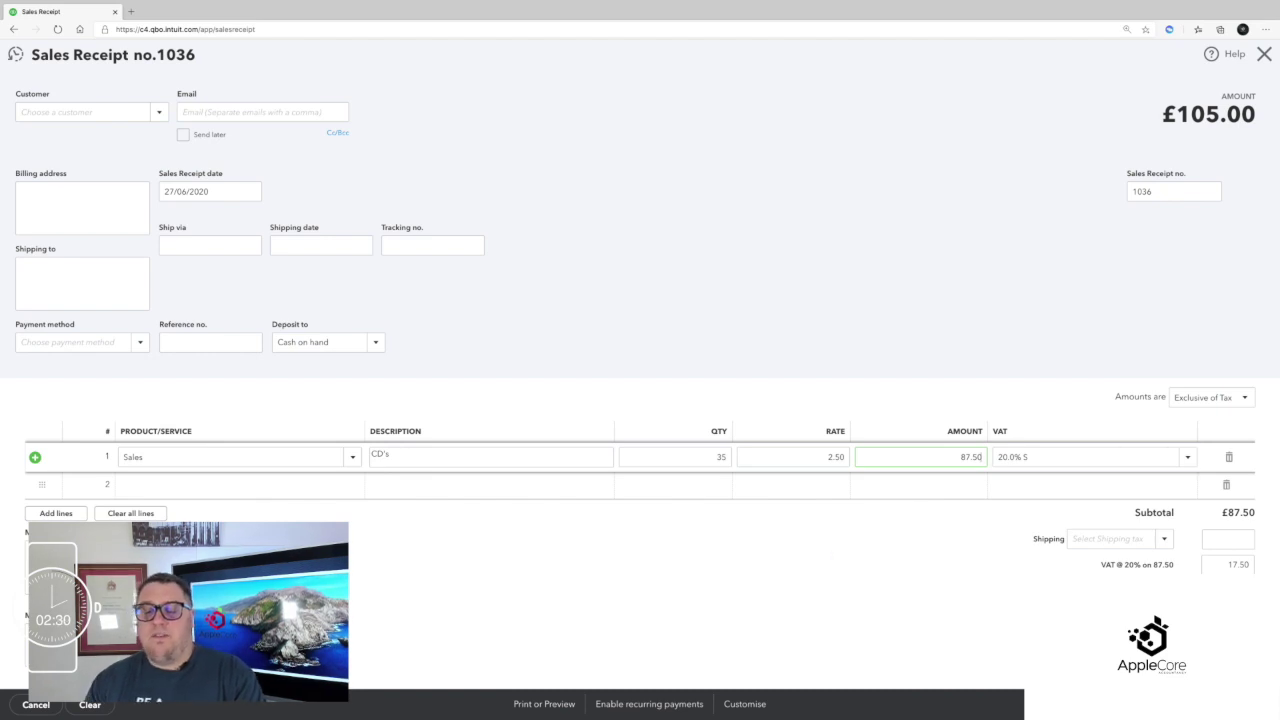
# Step: Set amounts Inclusive of Tax, add new customer Cash Sales, then save and close the receipt
pyautogui.click(1230, 399)
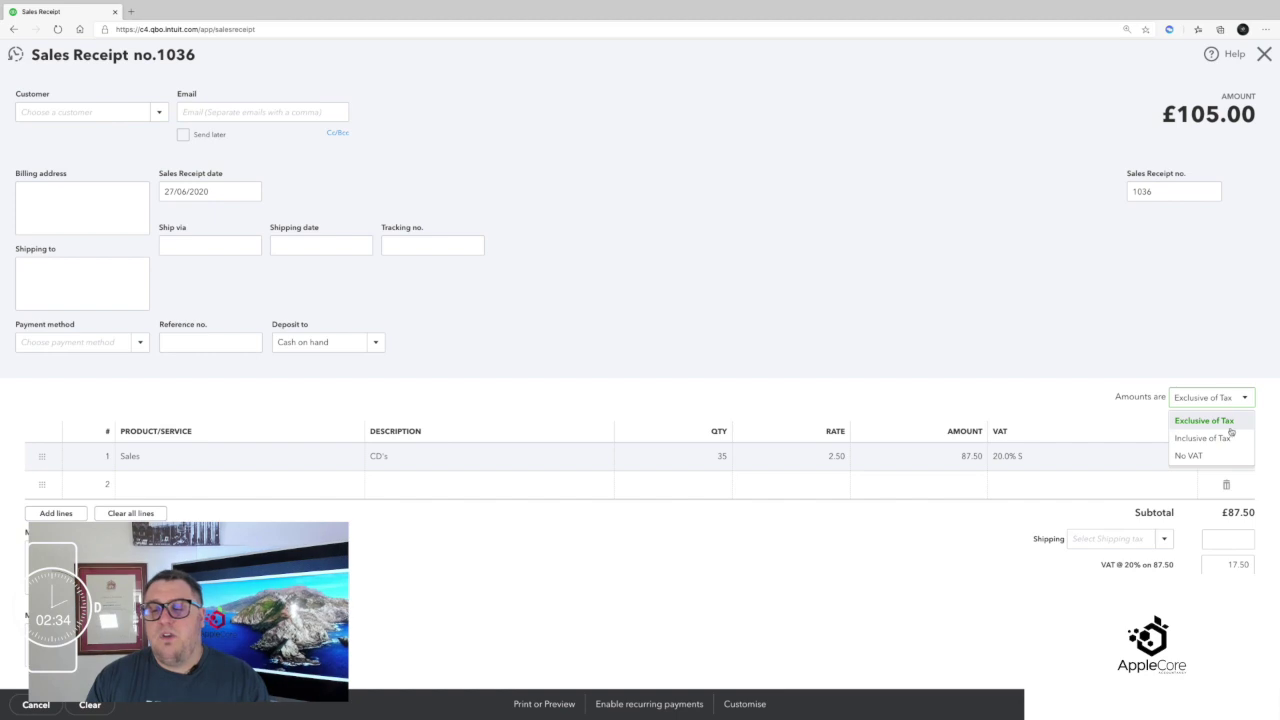
pyautogui.click(1220, 441)
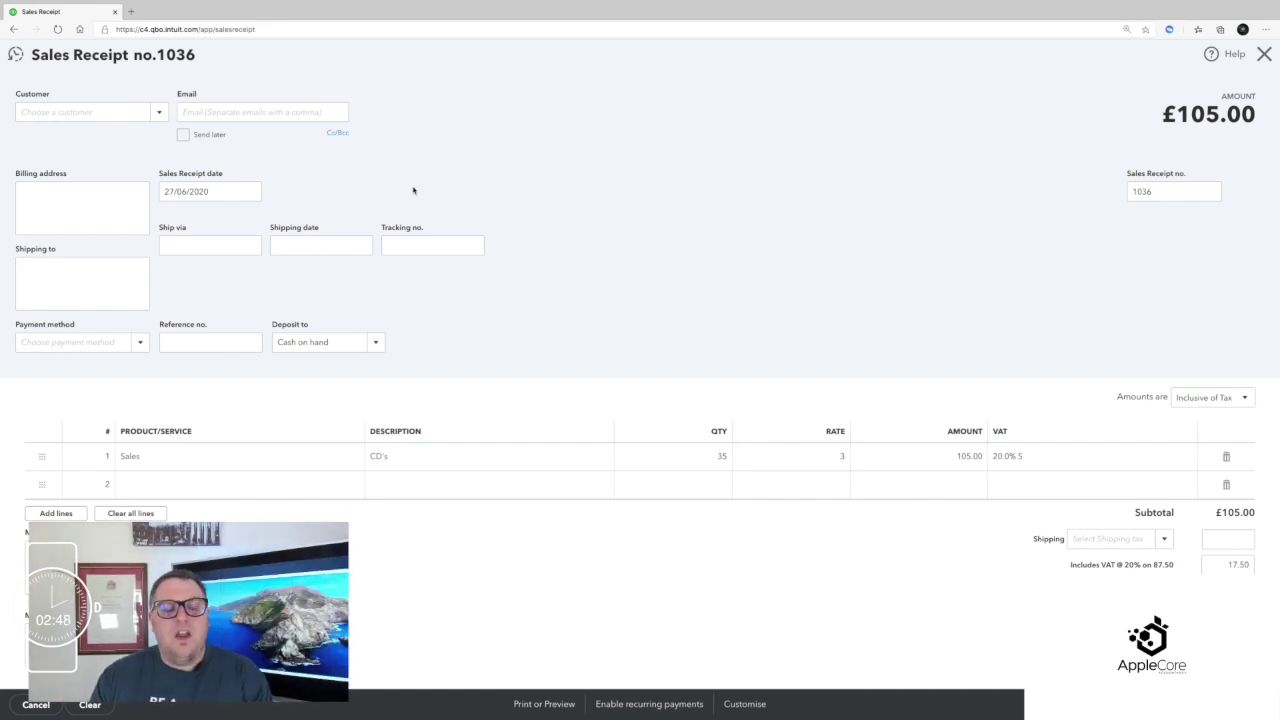
pyautogui.click(110, 112)
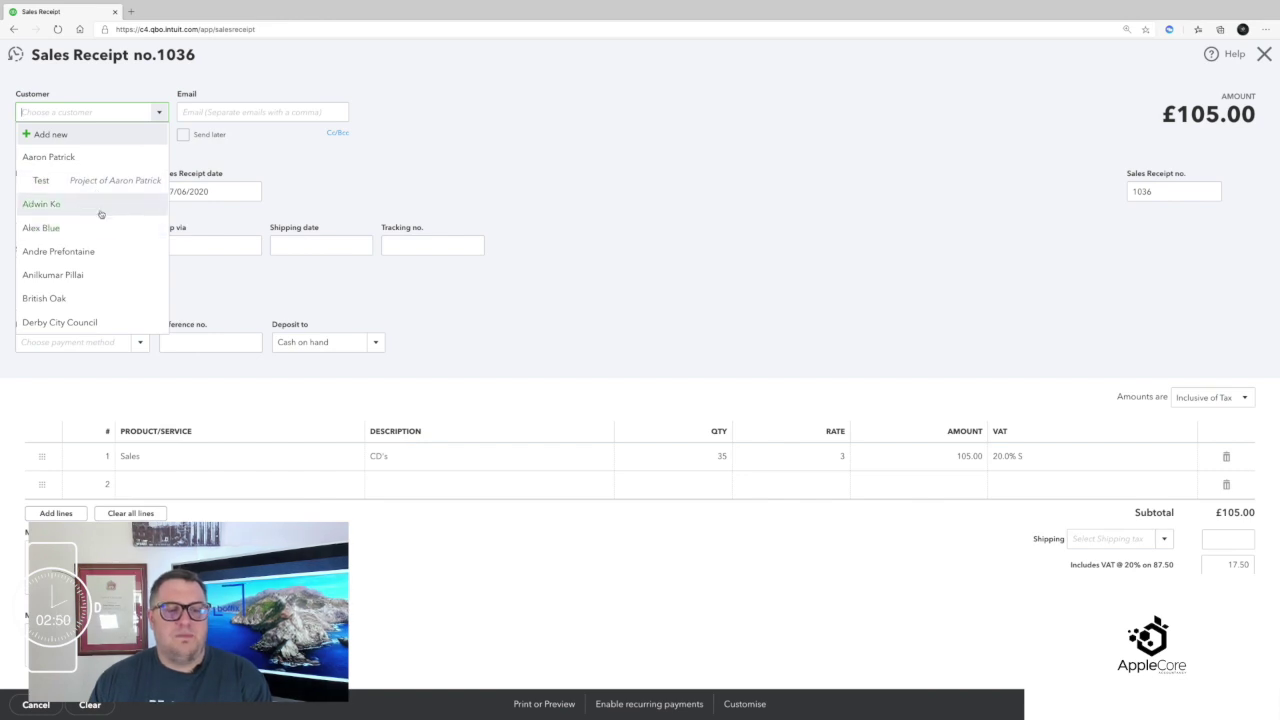
pyautogui.scroll(-5, 97, 210)
pyautogui.scroll(5, 90, 190)
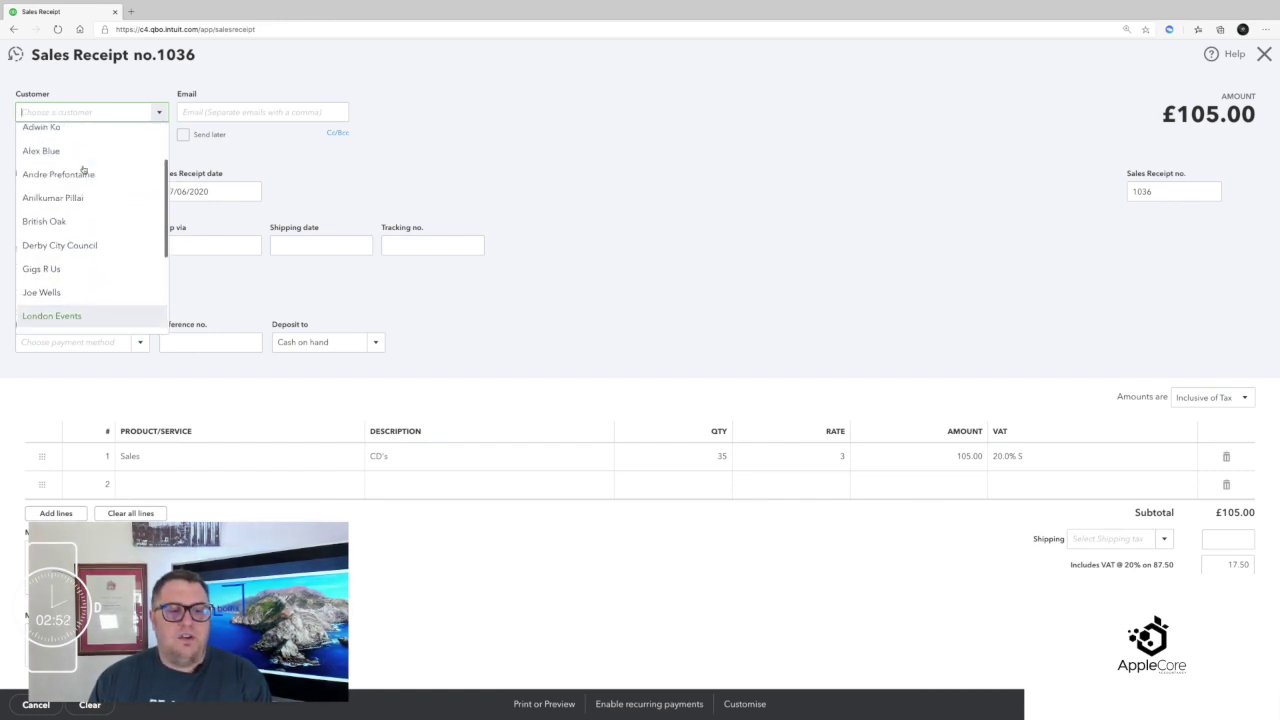
pyautogui.write('Cash Sales')
pyautogui.click(130, 134)
pyautogui.click(198, 224)
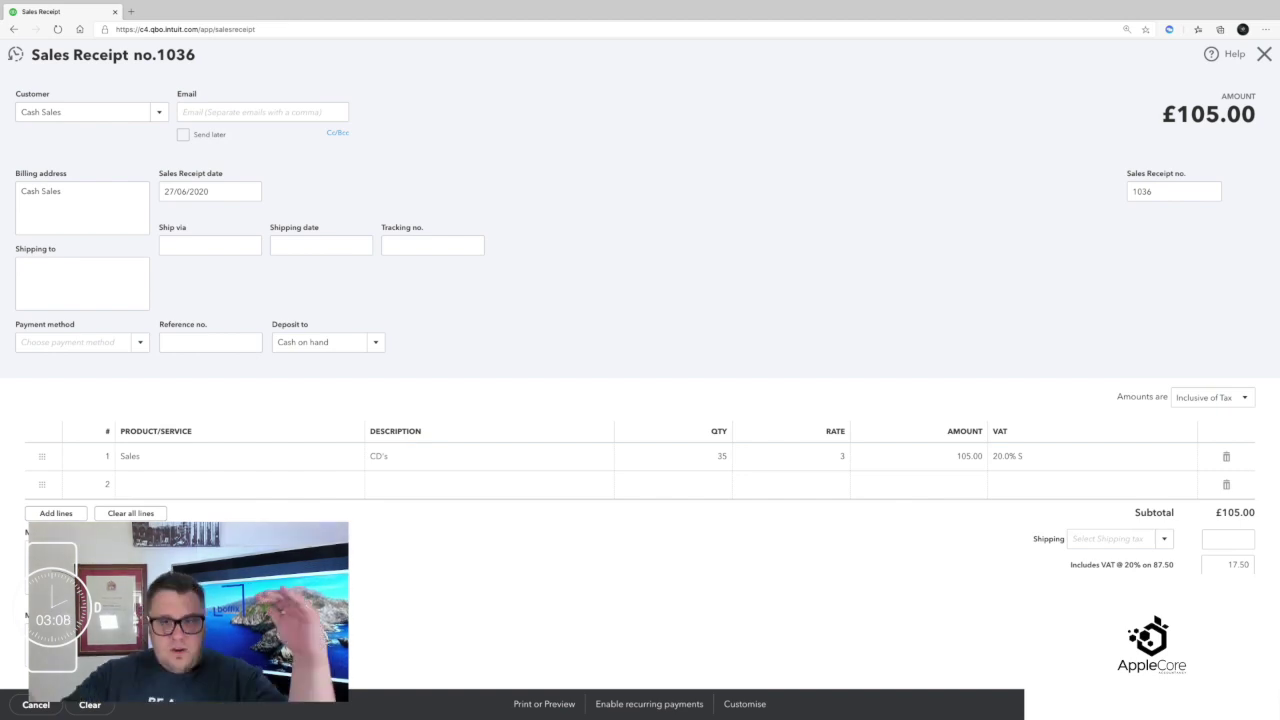
pyautogui.hotkey('ctrl', 'alt', 'd')
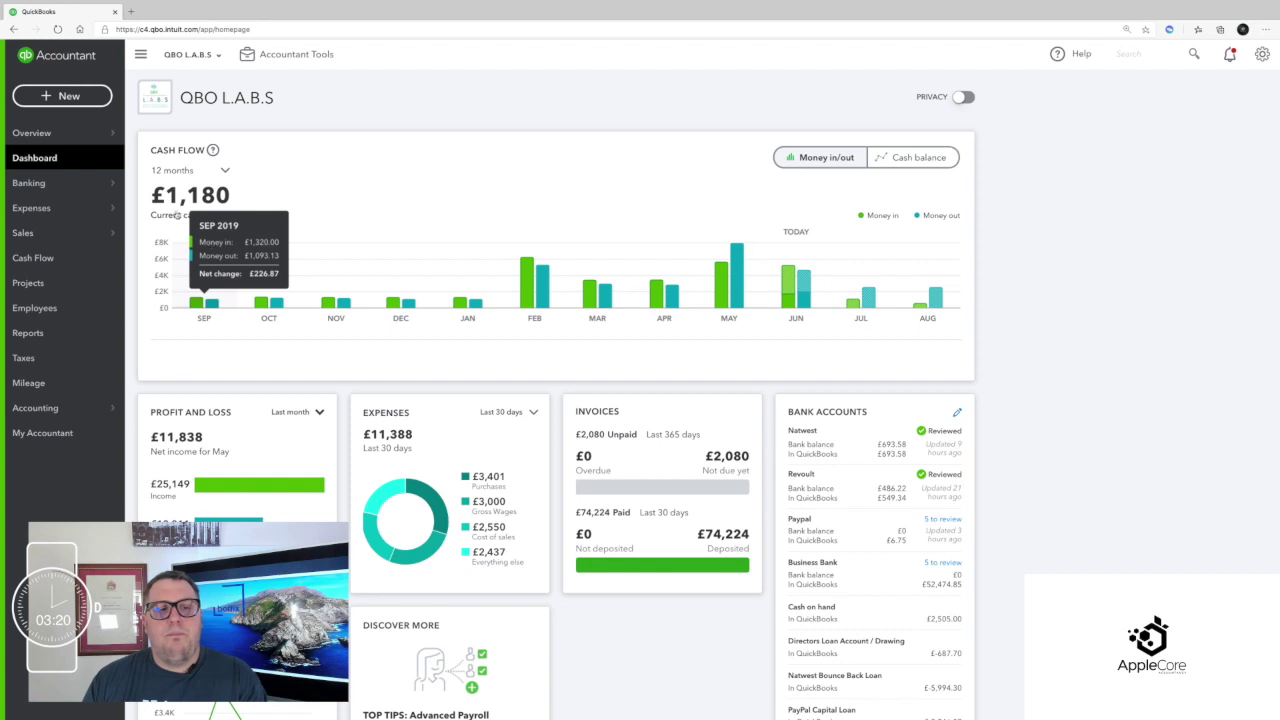
# Step: Open the + New create menu from the dashboard
pyautogui.click(62, 96)
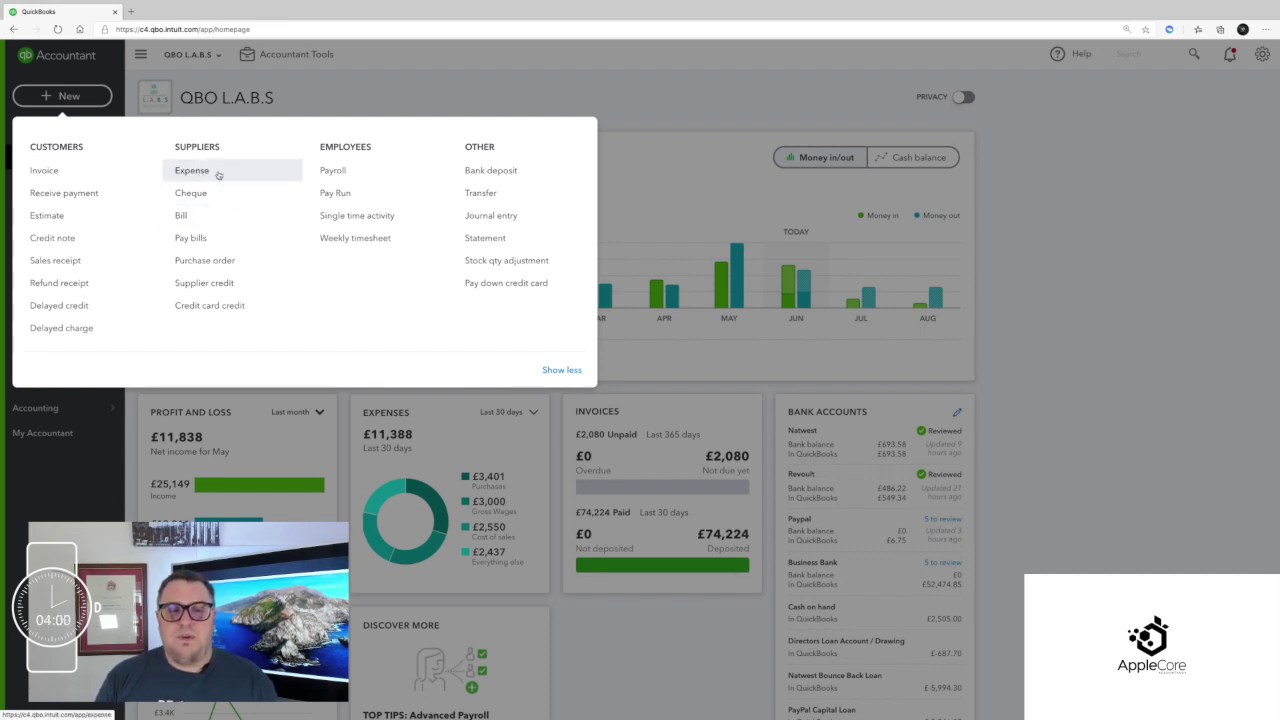
# Step: Open the £1,200 Apple expense and browse the category list for its first line
pyautogui.click(207, 172)
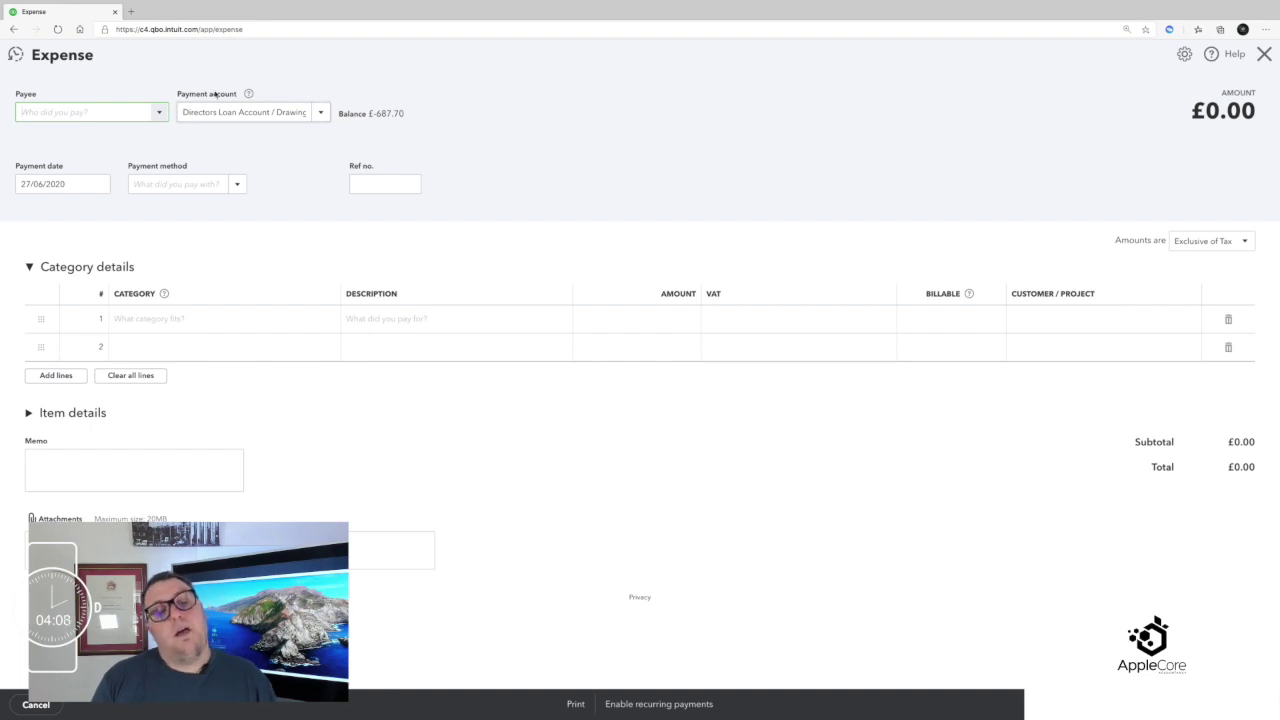
pyautogui.click(322, 112)
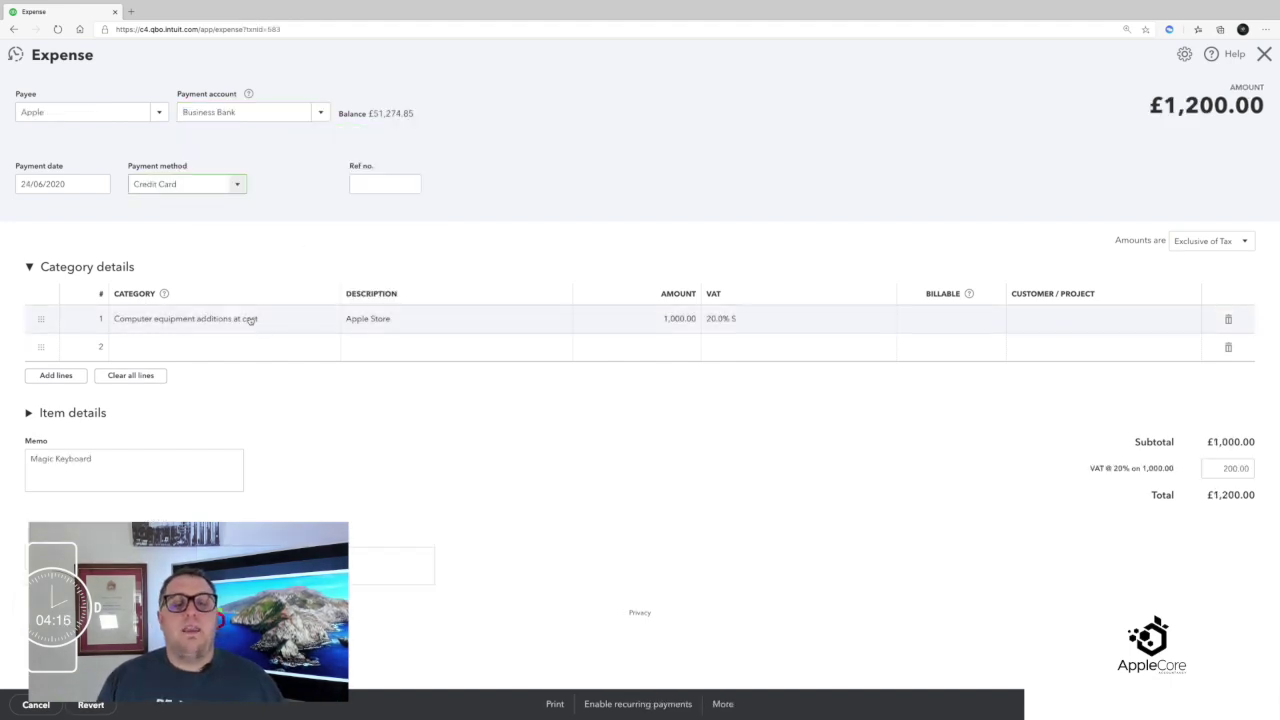
pyautogui.click(258, 320)
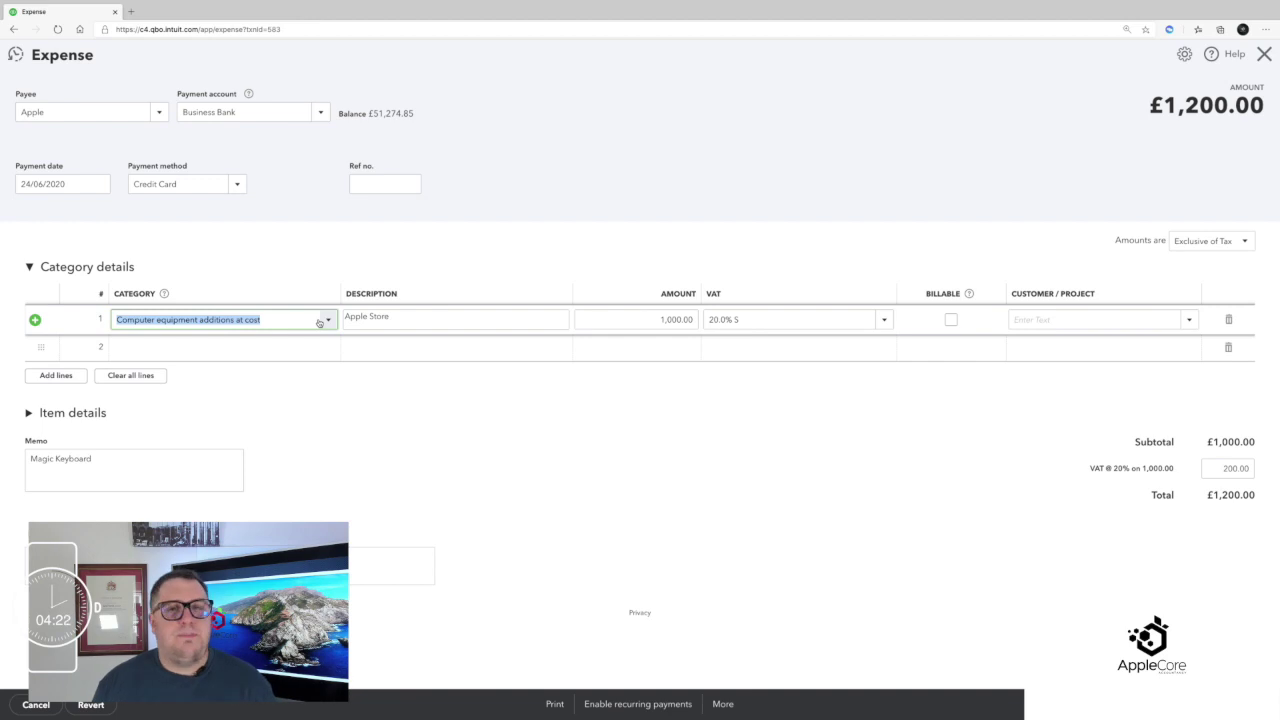
pyautogui.click(328, 320)
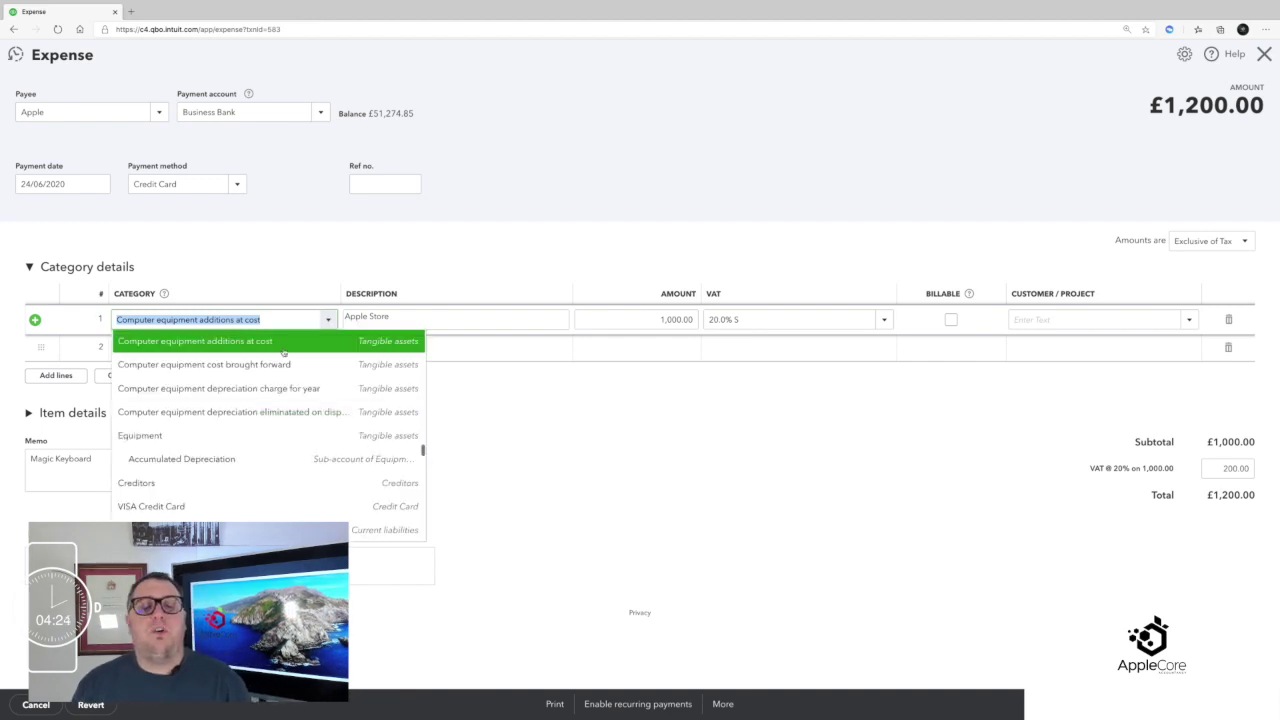
pyautogui.scroll(-2, 248, 398)
pyautogui.scroll(-6, 248, 398)
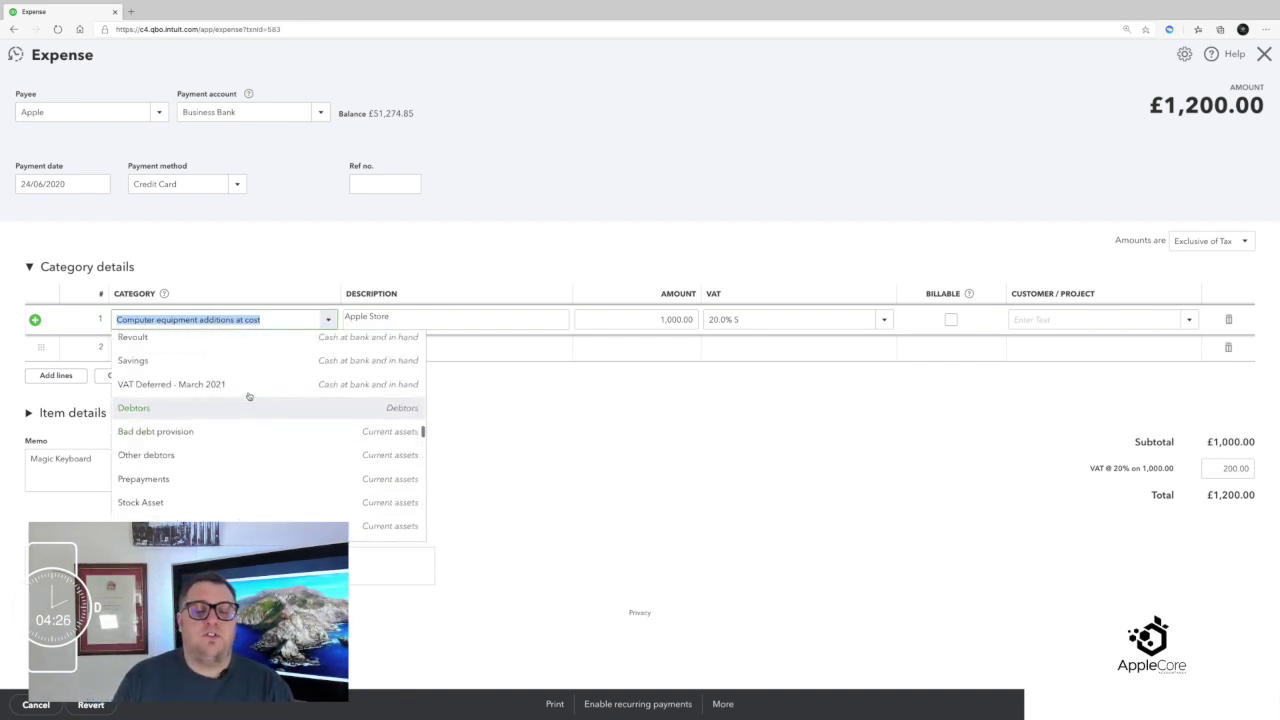
pyautogui.scroll(-10, 232, 415)
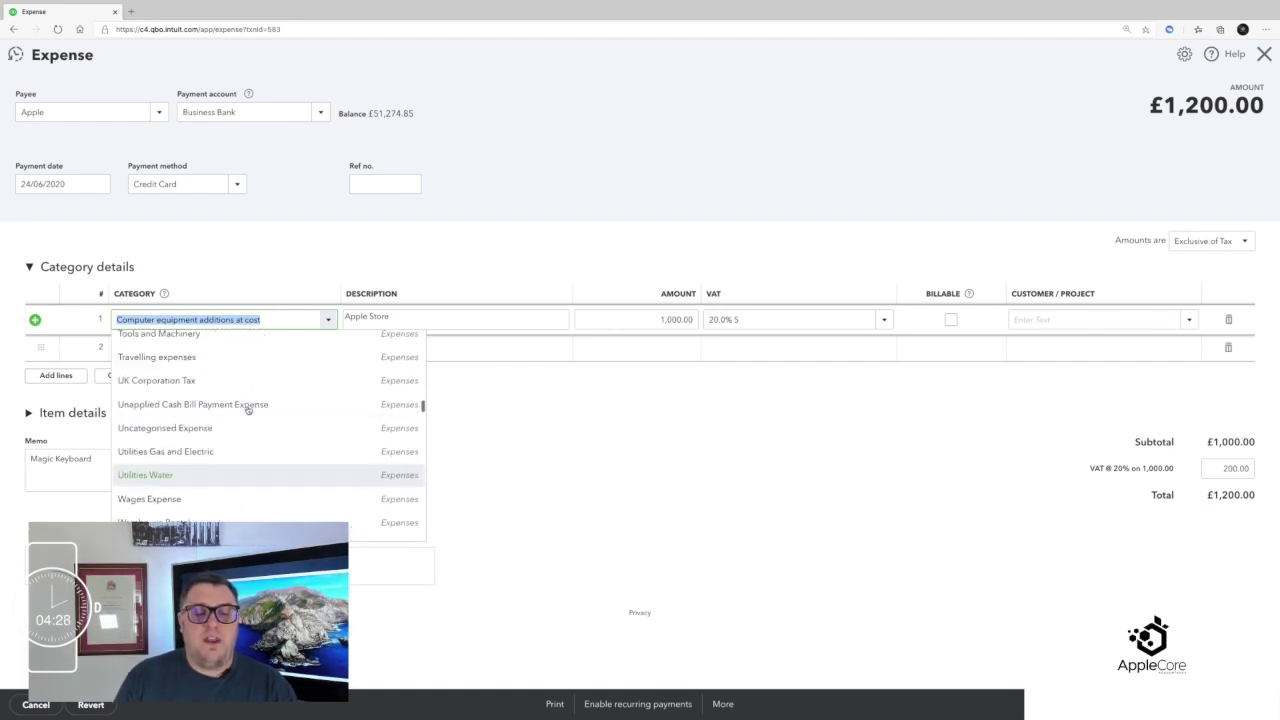
pyautogui.scroll(3, 233, 464)
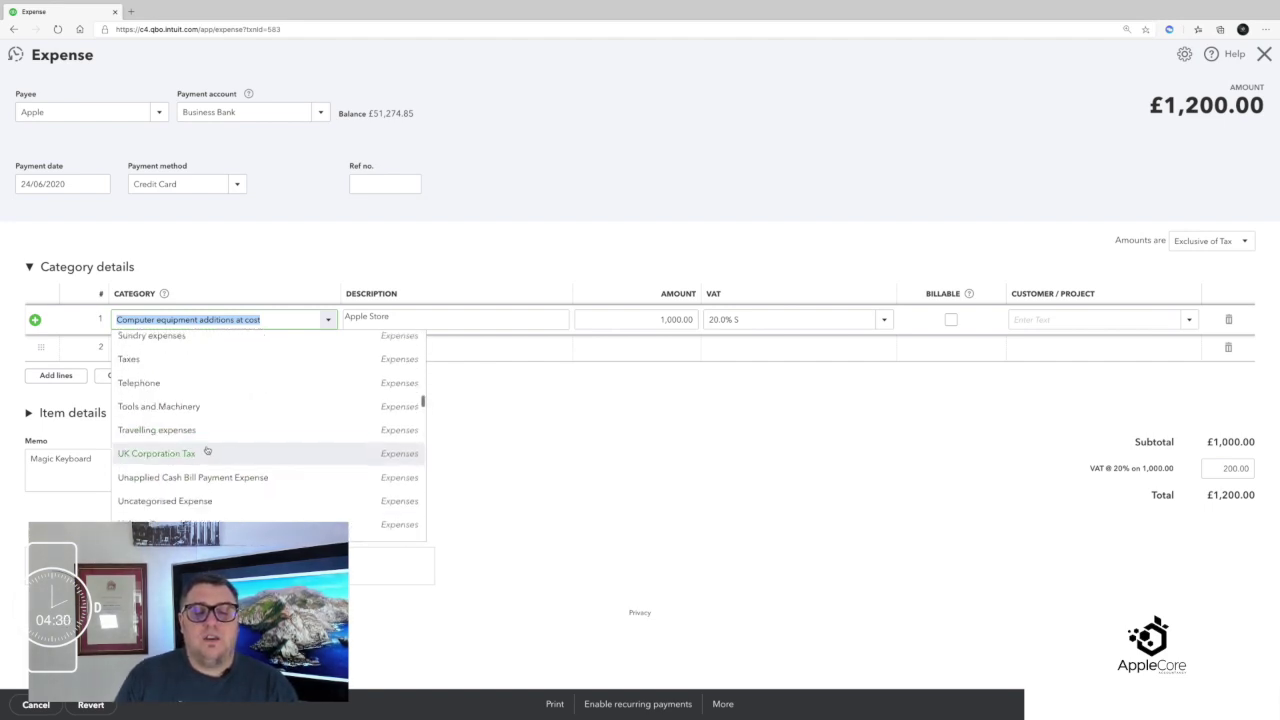
pyautogui.scroll(4, 230, 420)
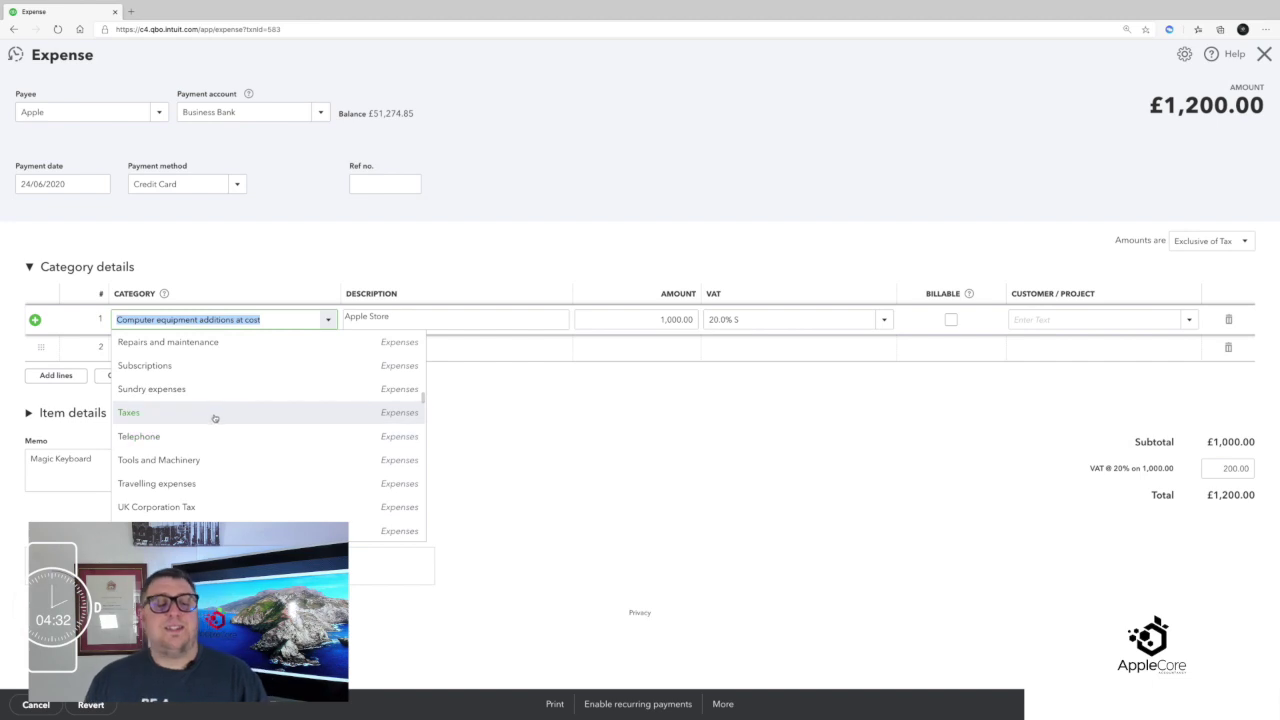
pyautogui.scroll(6, 201, 430)
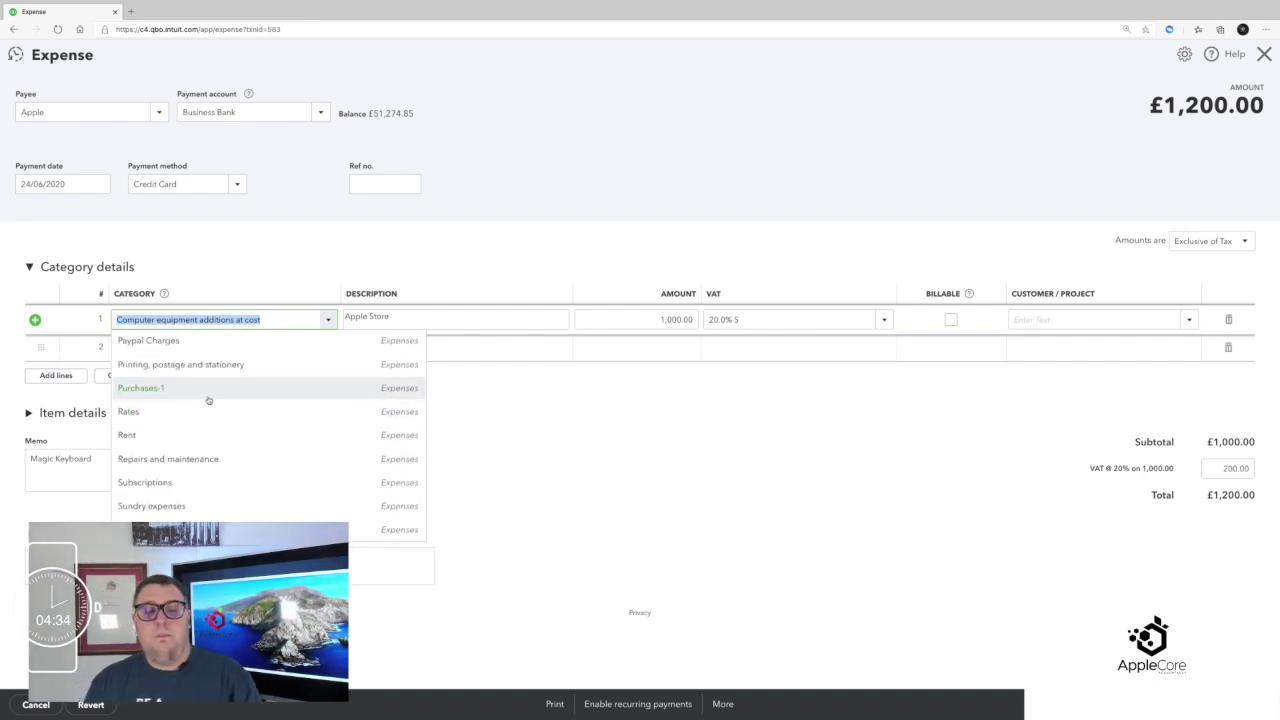
pyautogui.scroll(1, 231, 415)
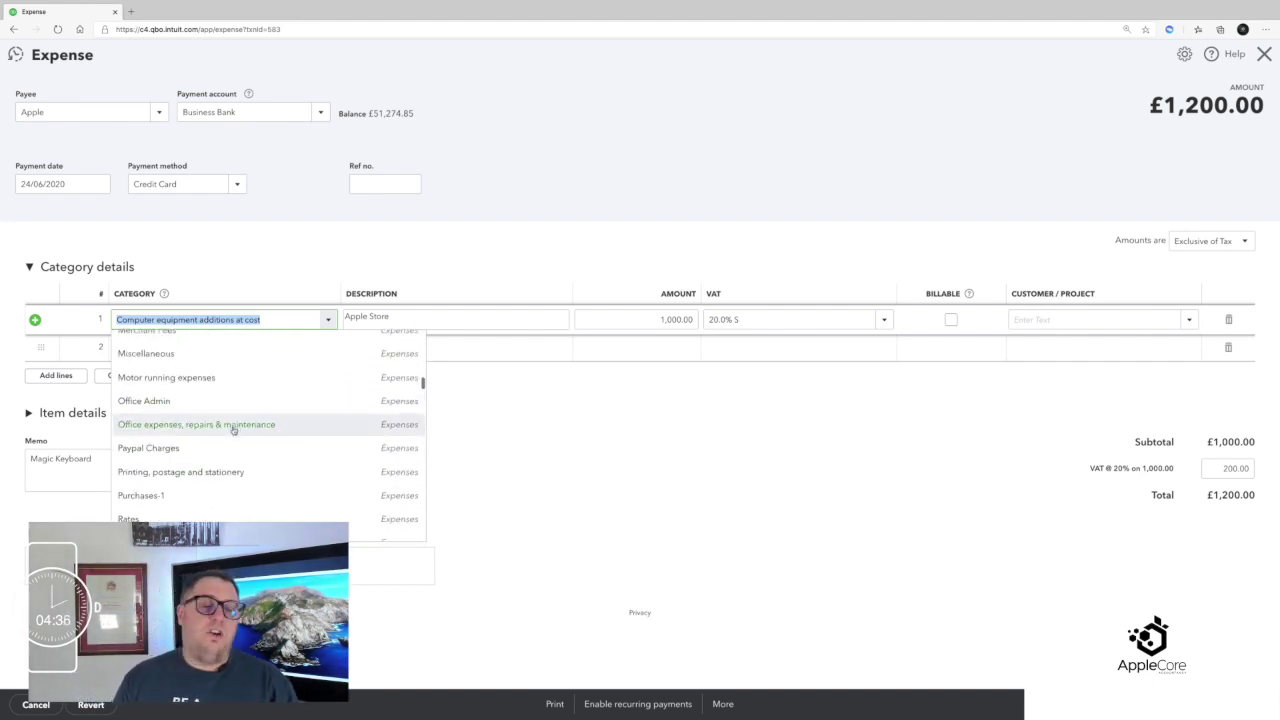
pyautogui.scroll(3, 247, 387)
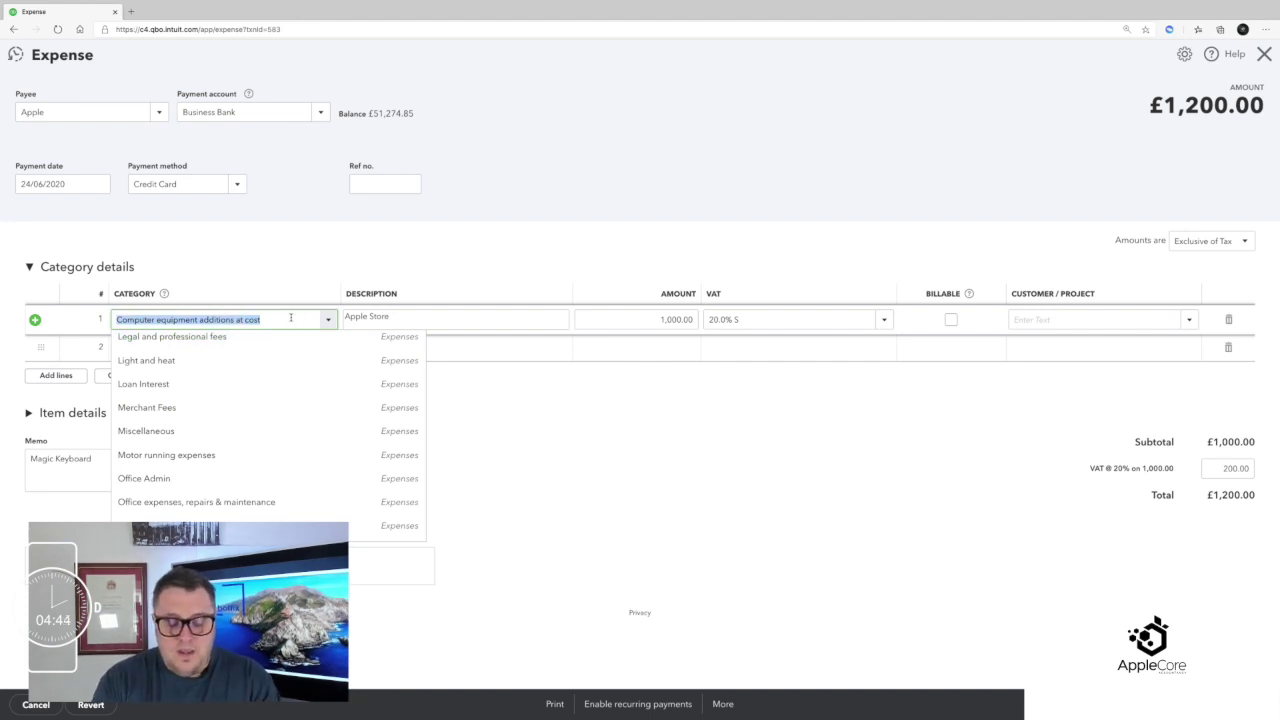
# Step: Replace the rejected category 'Post and Stat' with Computer equipment additions at cost
pyautogui.write('Post and Sta')
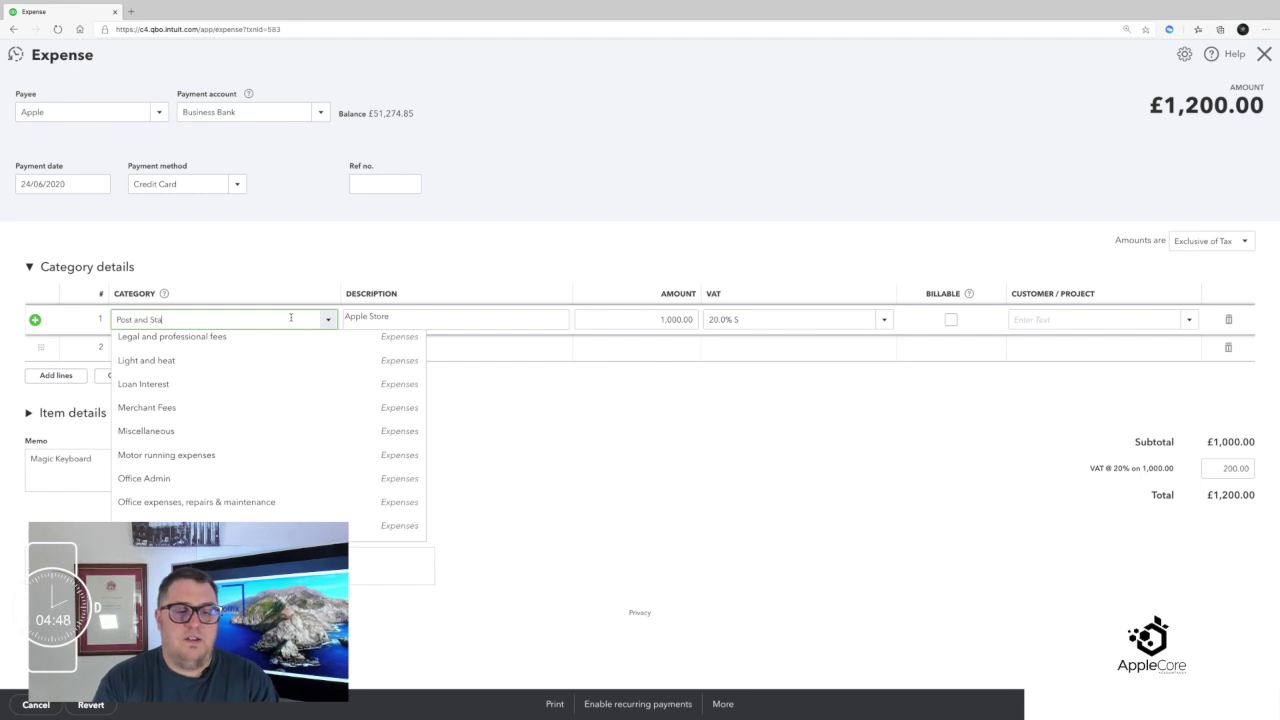
pyautogui.write('t')
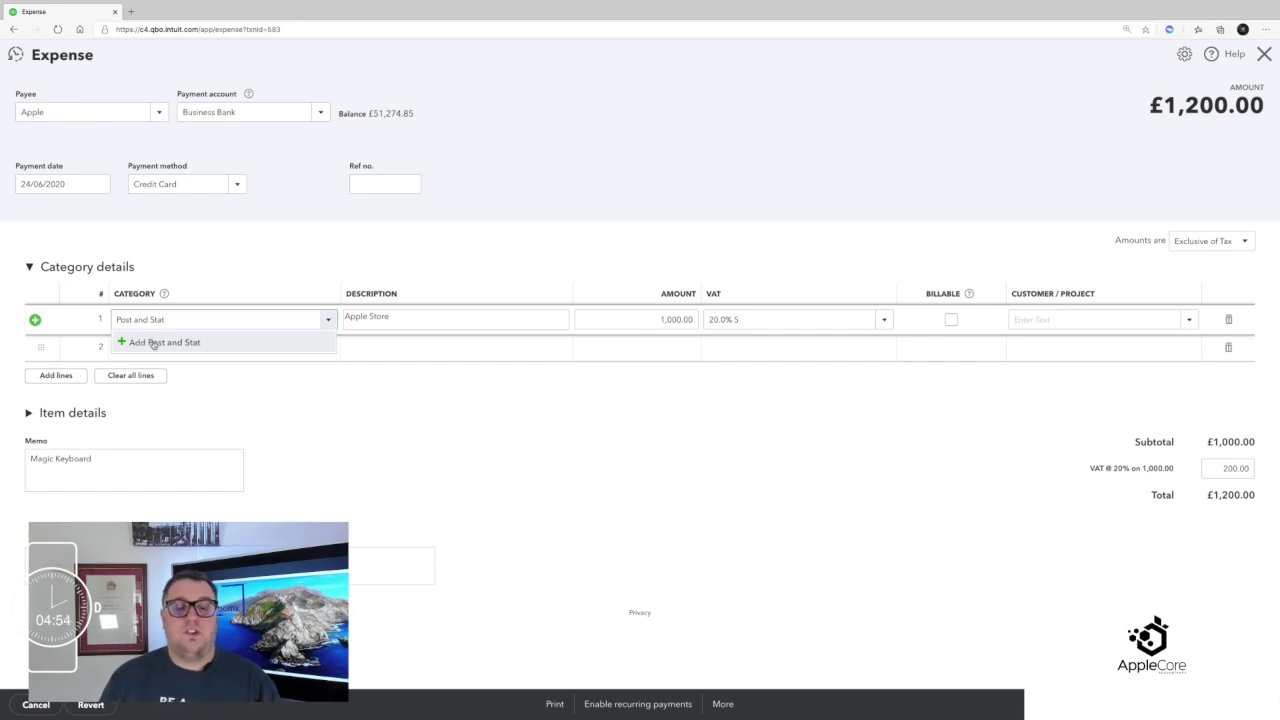
pyautogui.click(178, 322)
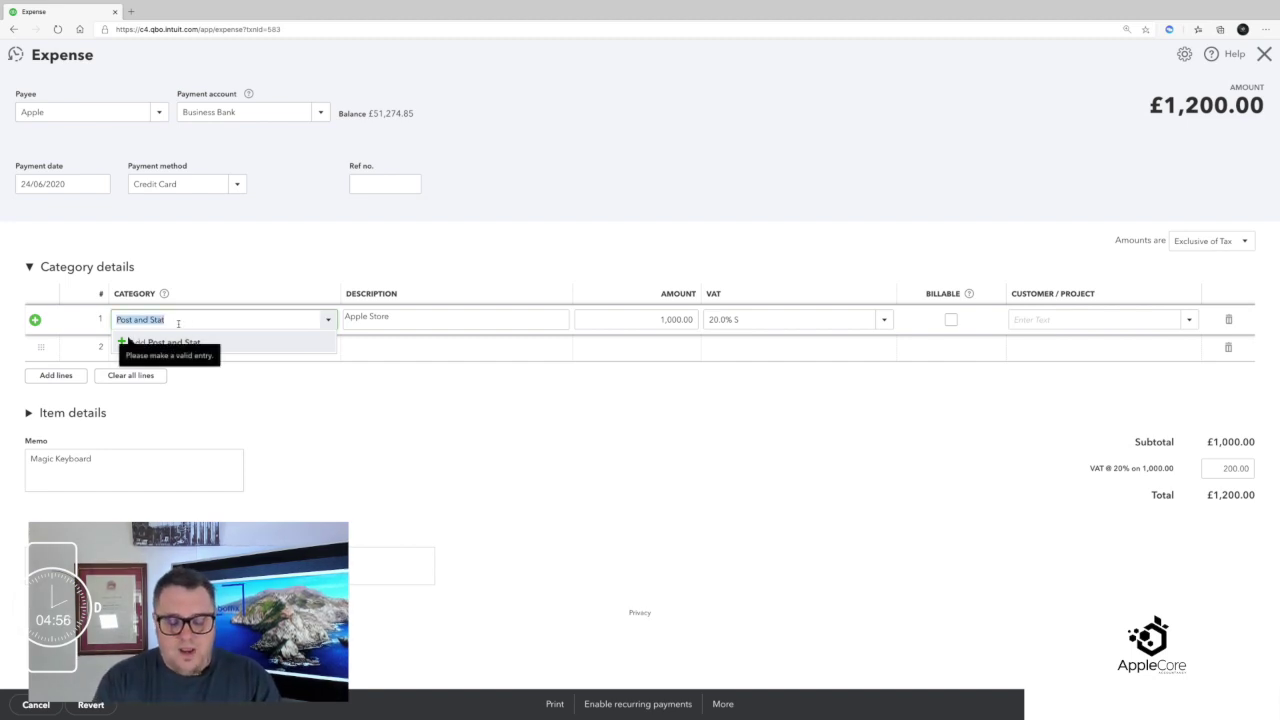
pyautogui.write('comp')
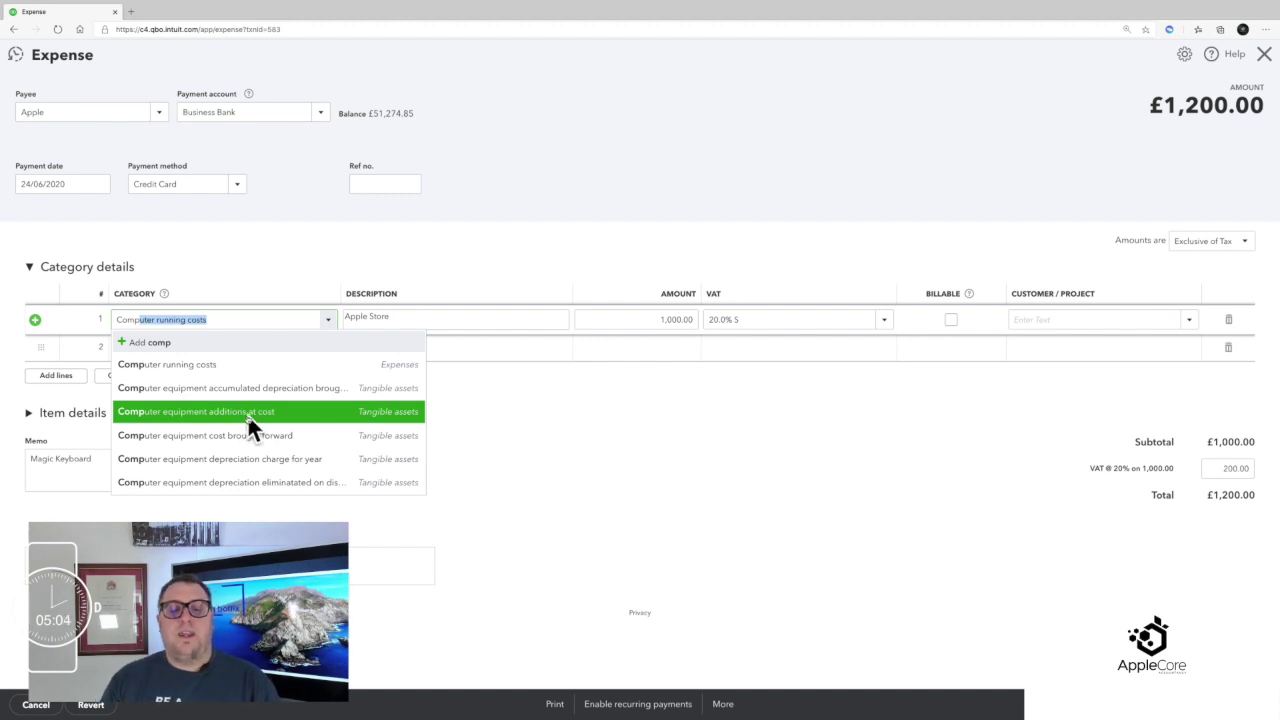
pyautogui.click(247, 413)
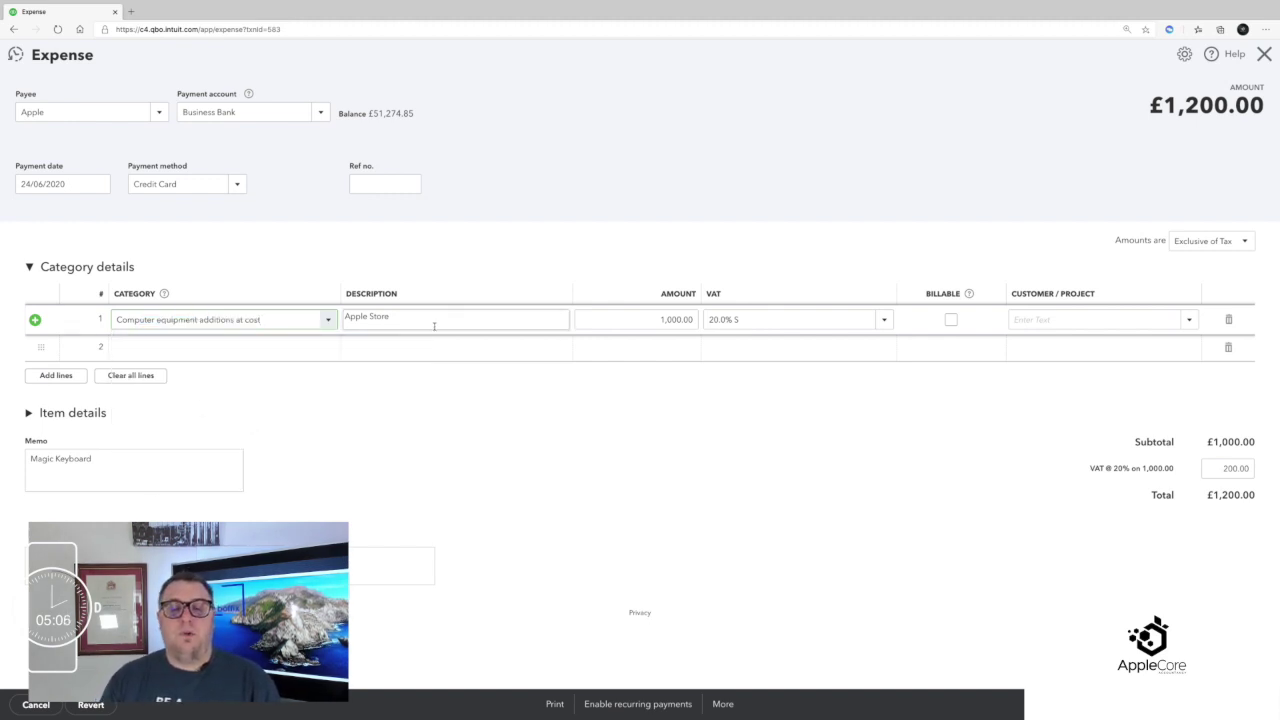
# Step: Change the line description to 'Apple Store - MBP' and save the expense
pyautogui.press('Tab')
pyautogui.press('Tab')
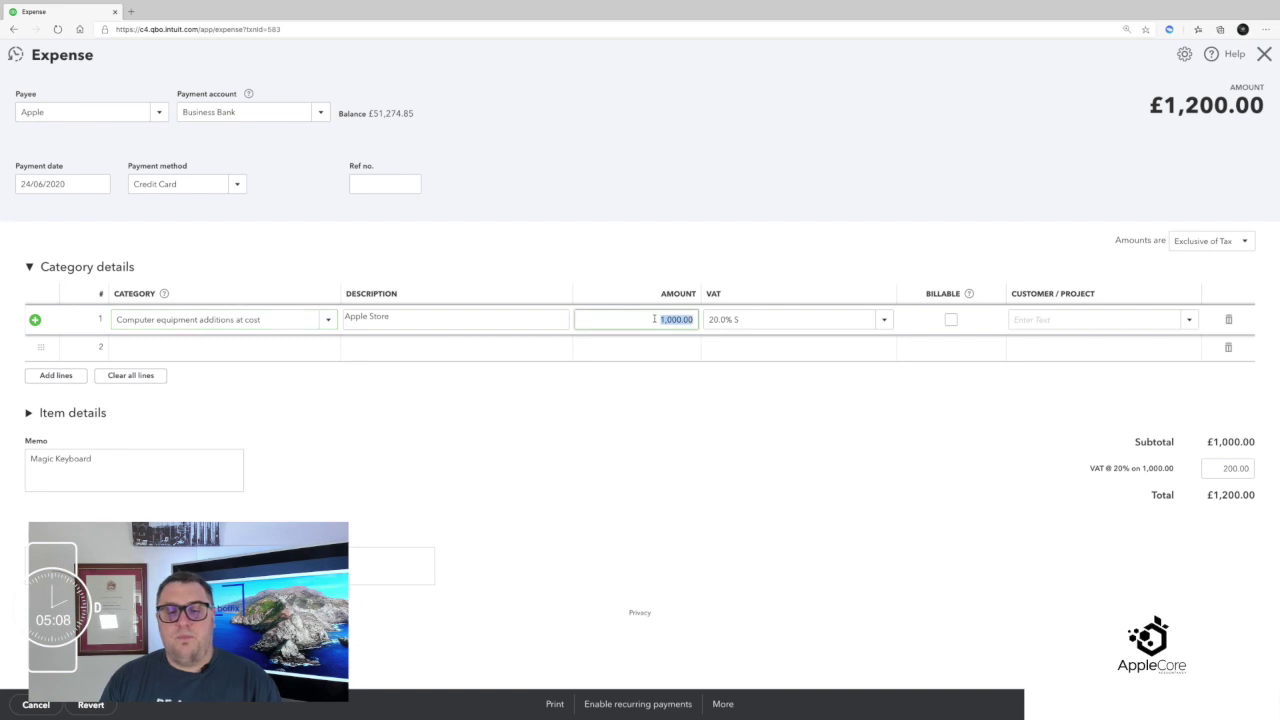
pyautogui.click(486, 323)
pyautogui.press('Home')
pyautogui.press('End')
pyautogui.write('- MBP')
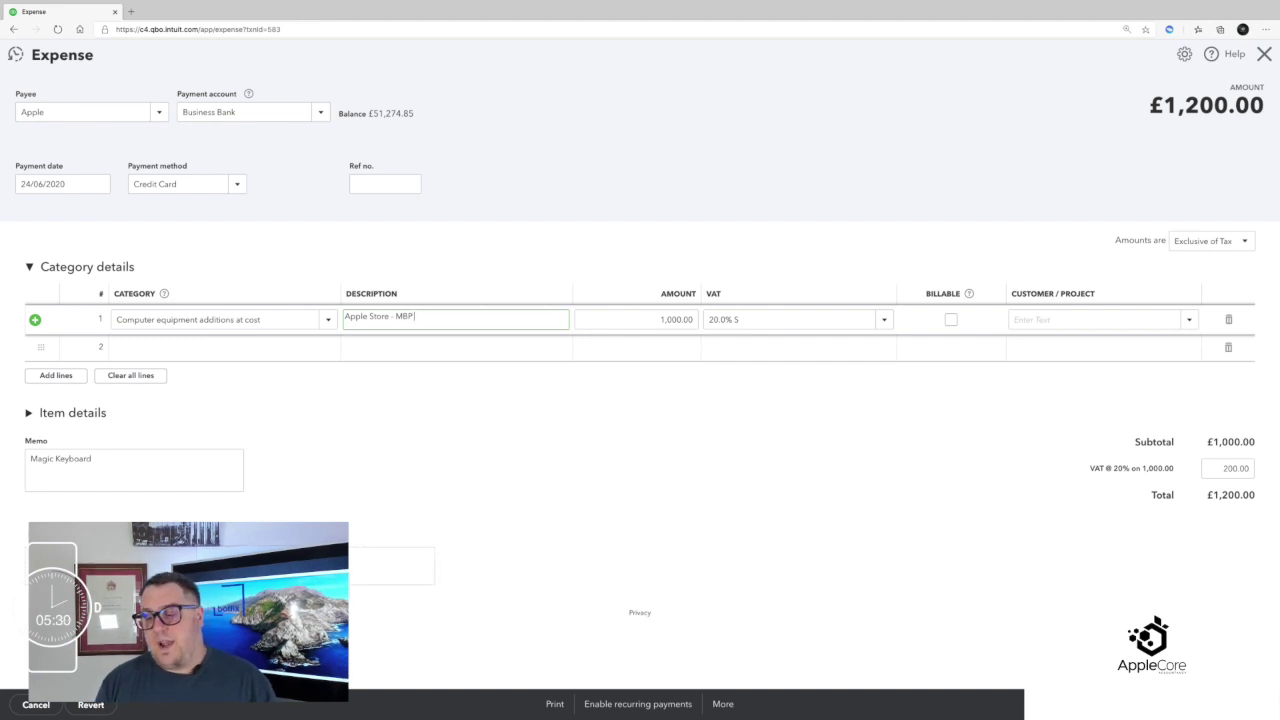
pyautogui.hotkey('ctrl', 'alt', 's')
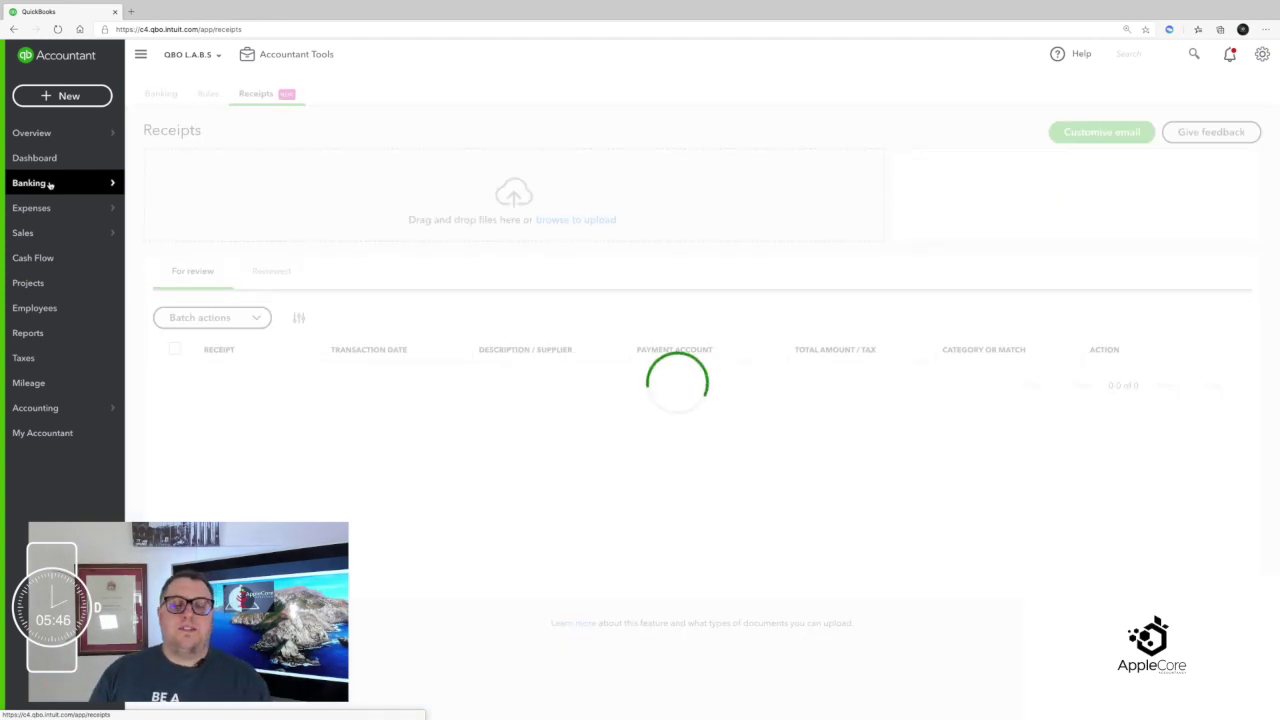
# Step: Open Banking to see the Business Bank feed's five transactions for review
pyautogui.click(175, 101)
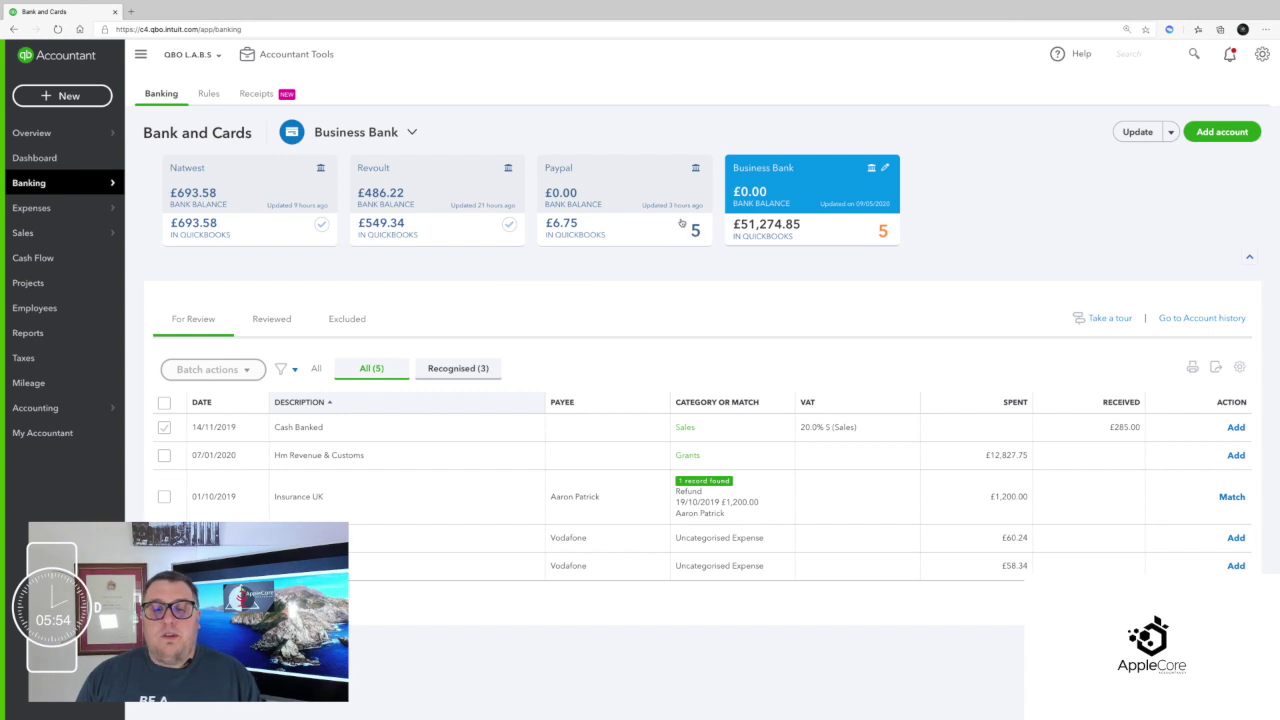
# Step: Select NatWest International to connect, then abandon the connection at the consent screen
pyautogui.click(1206, 132)
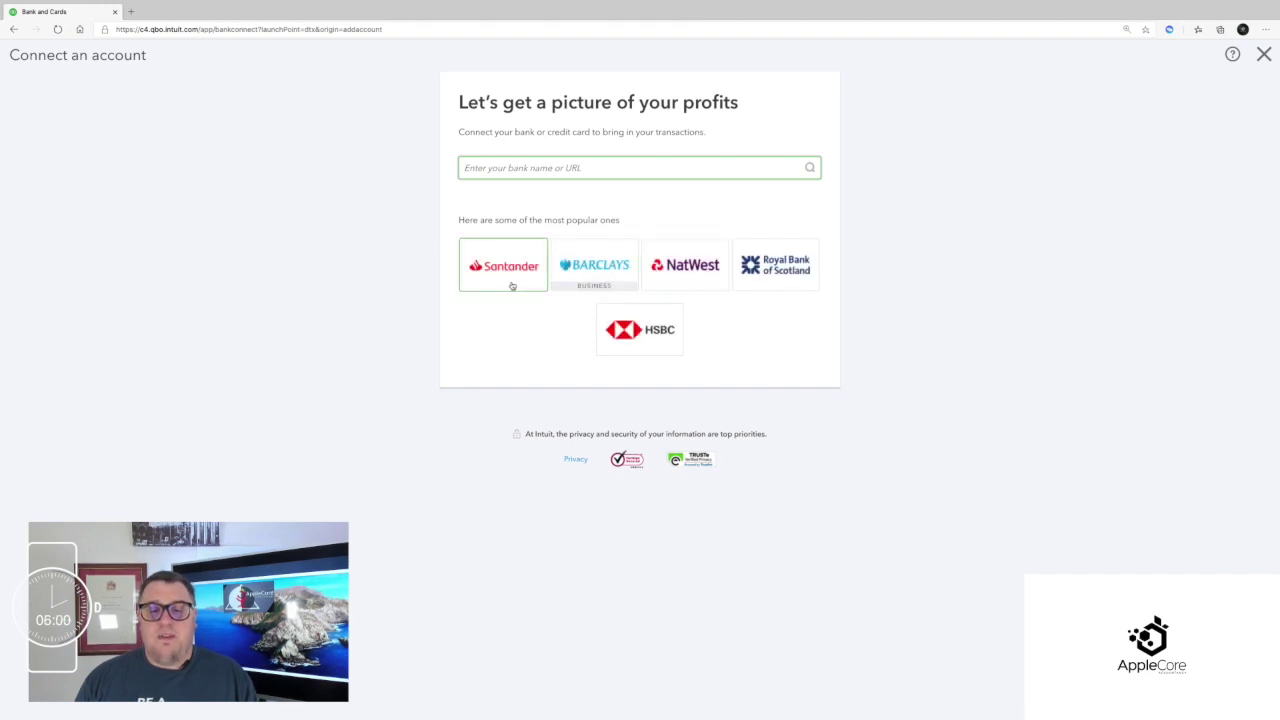
pyautogui.click(517, 166)
pyautogui.press('Down')
pyautogui.press('Return')
pyautogui.write('nana')
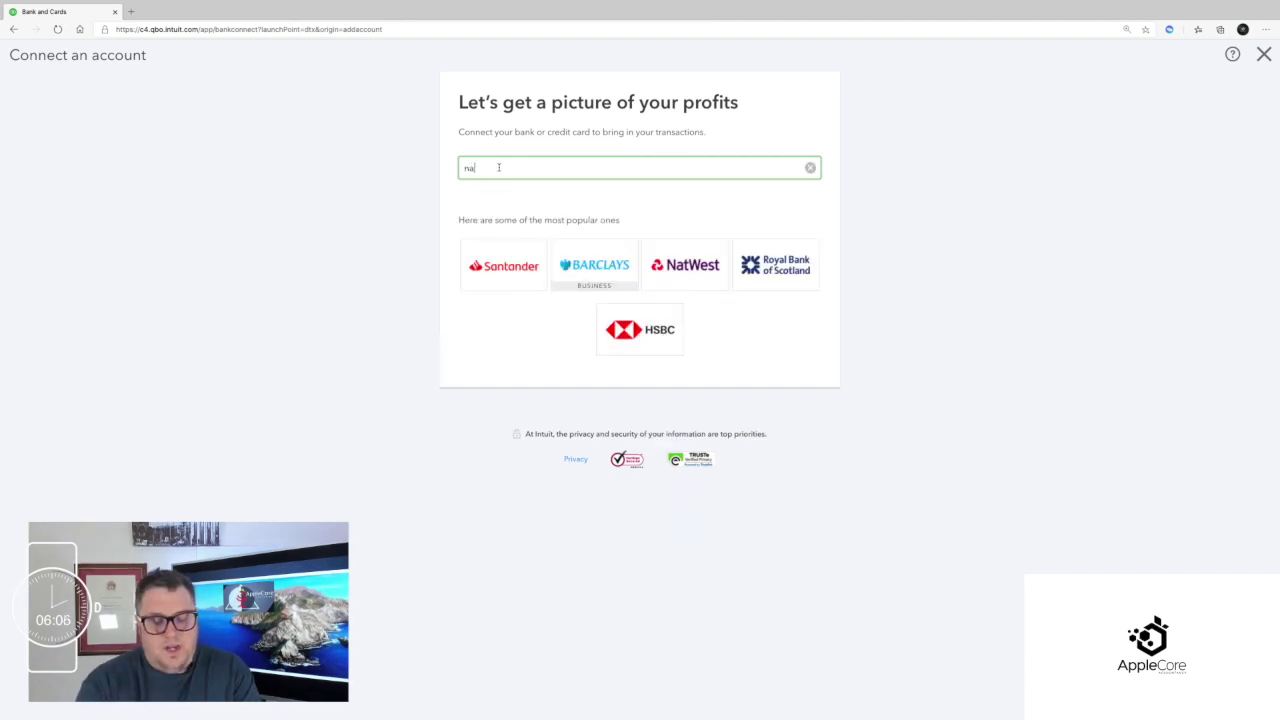
pyautogui.write('t')
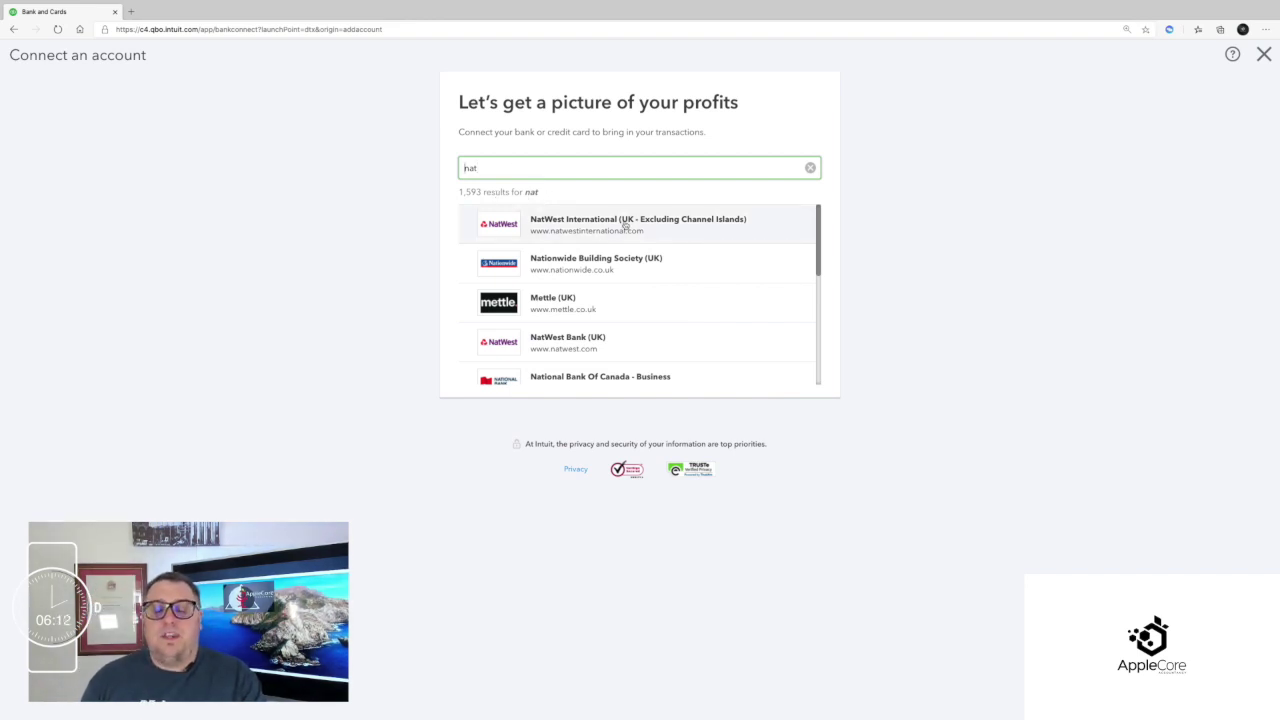
pyautogui.click(592, 219)
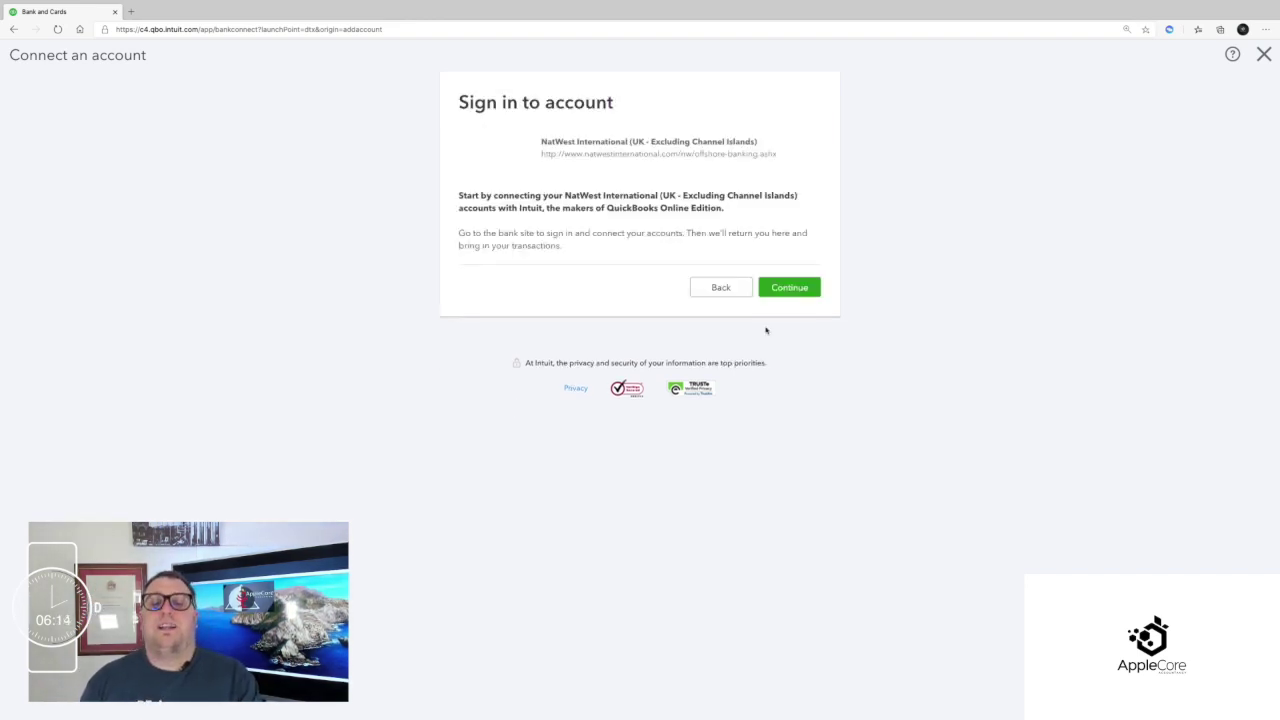
pyautogui.click(776, 292)
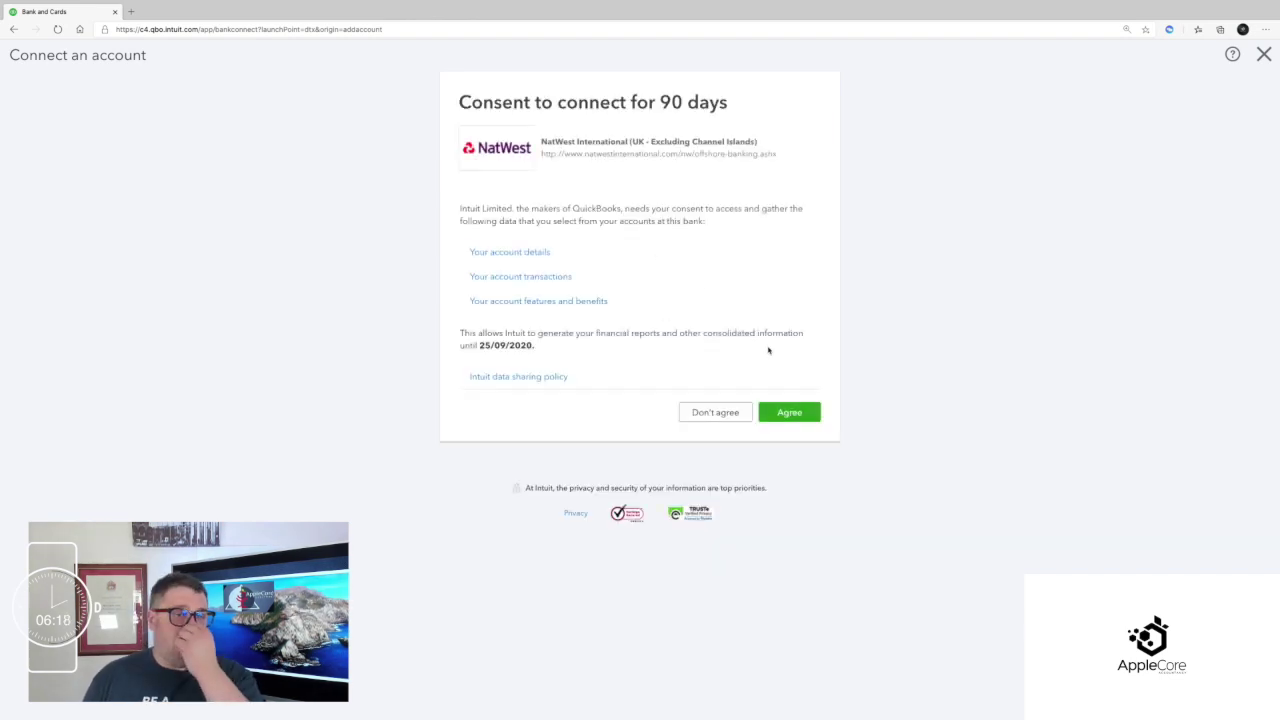
pyautogui.click(1264, 54)
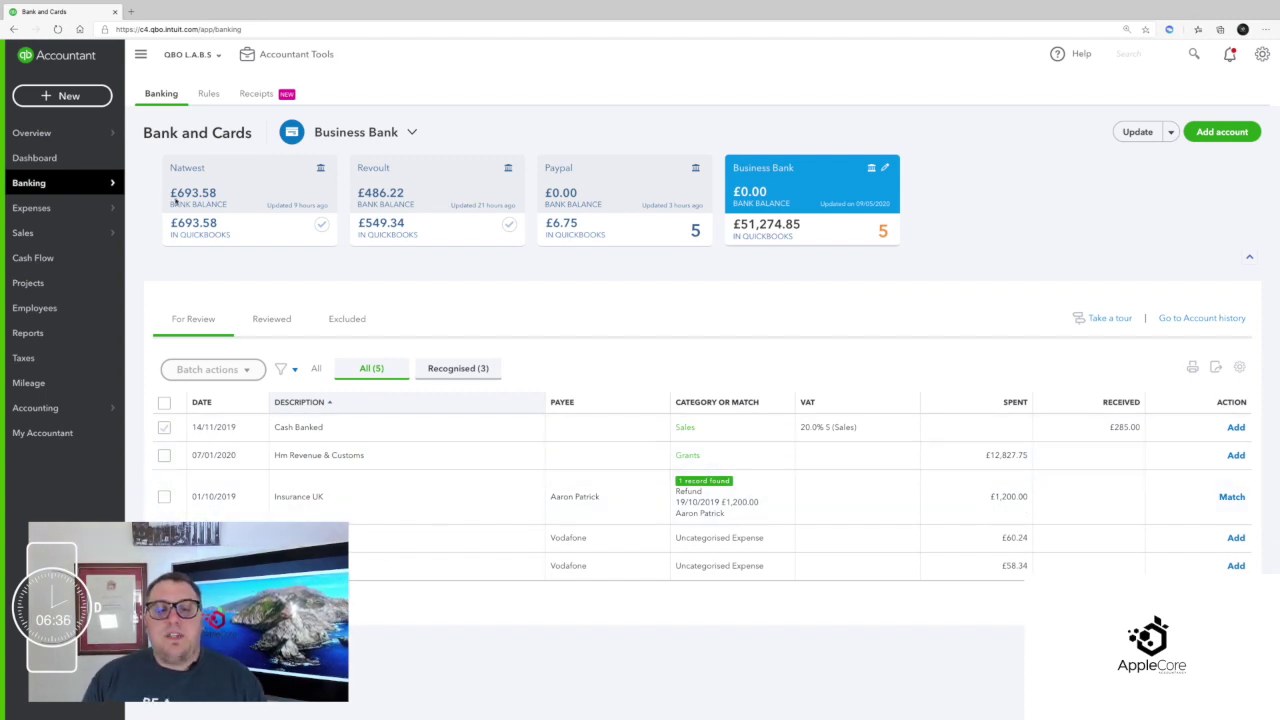
pyautogui.click(256, 220)
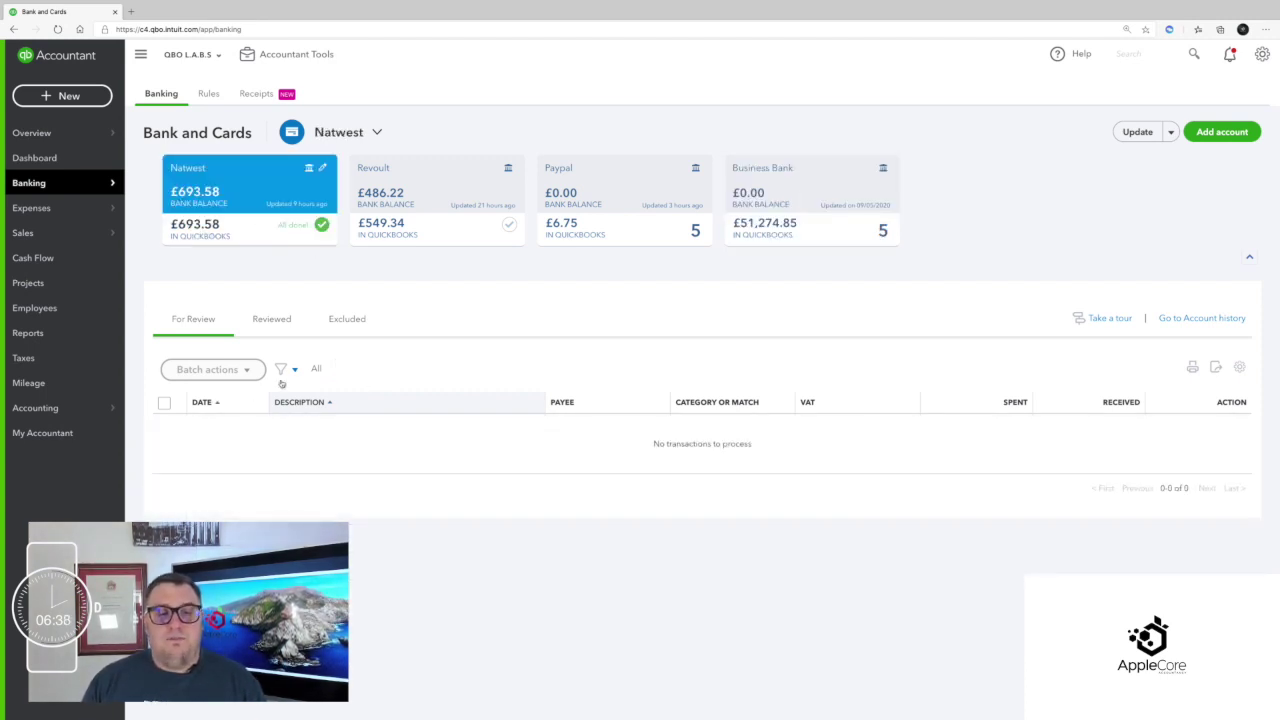
pyautogui.click(603, 181)
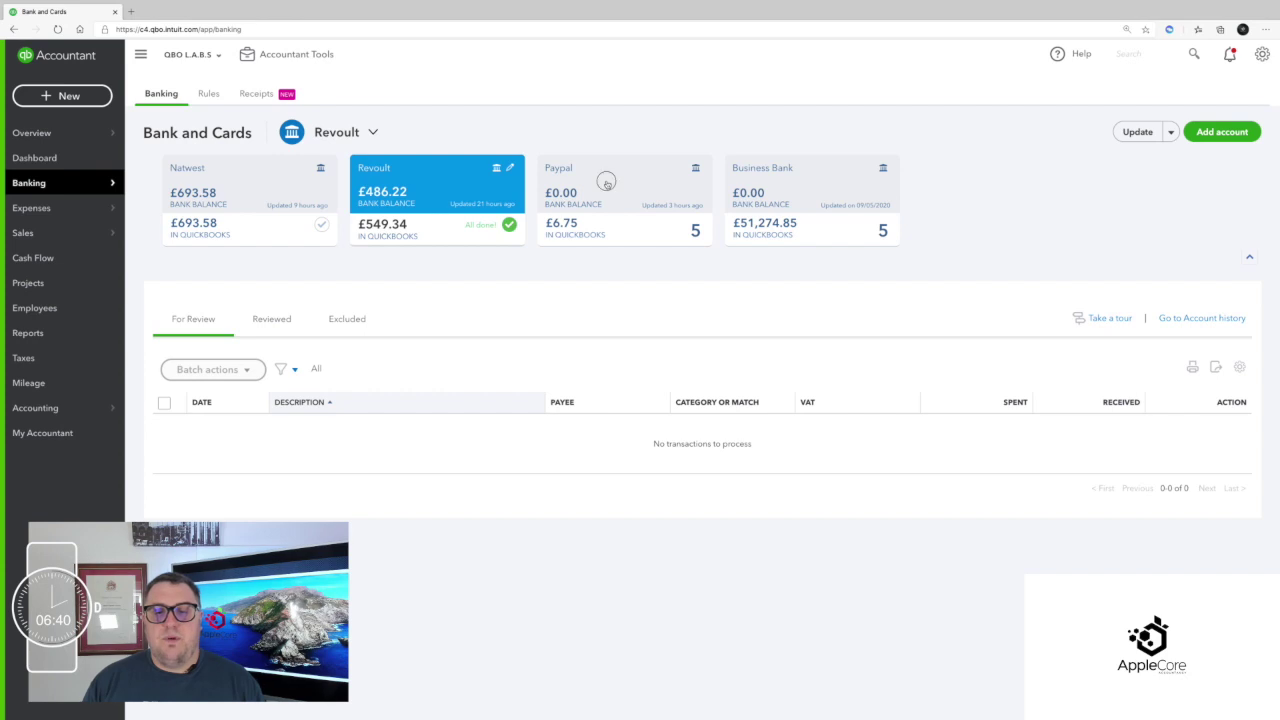
pyautogui.click(773, 190)
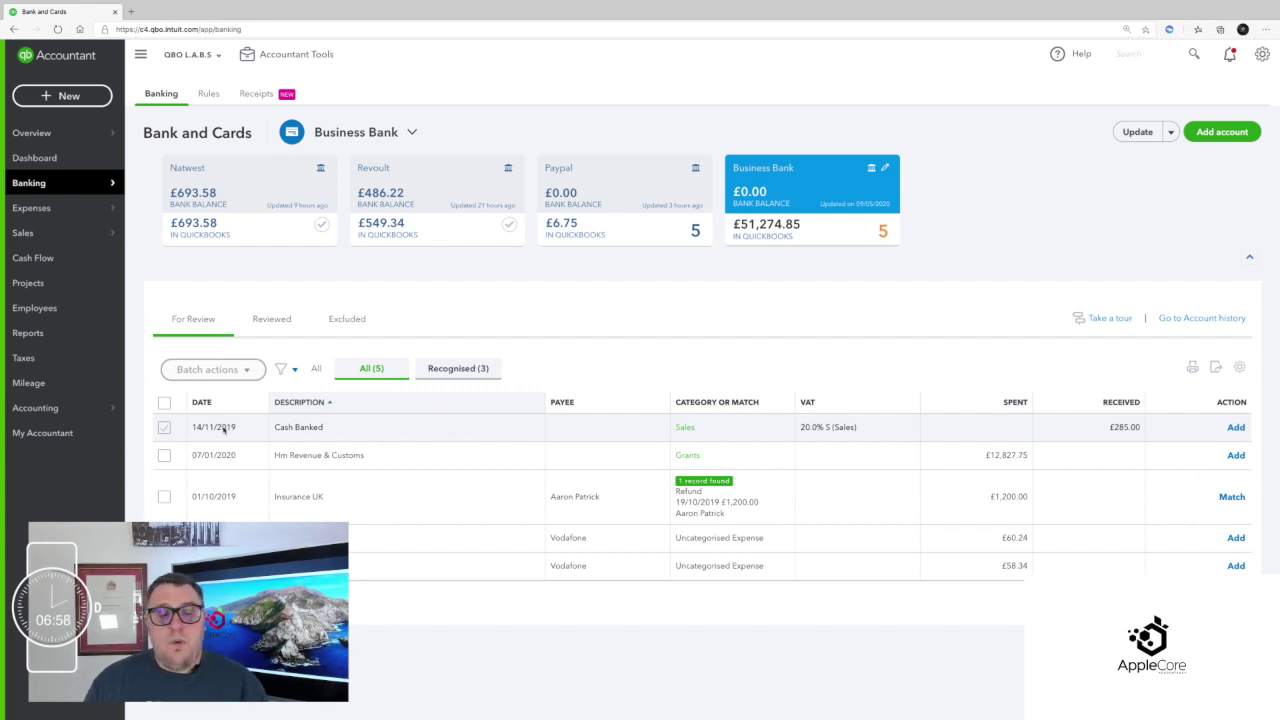
# Step: Record the £285.00 Cash Banked deposit as a Sales Receipt instead of a Deposit
pyautogui.click(370, 425)
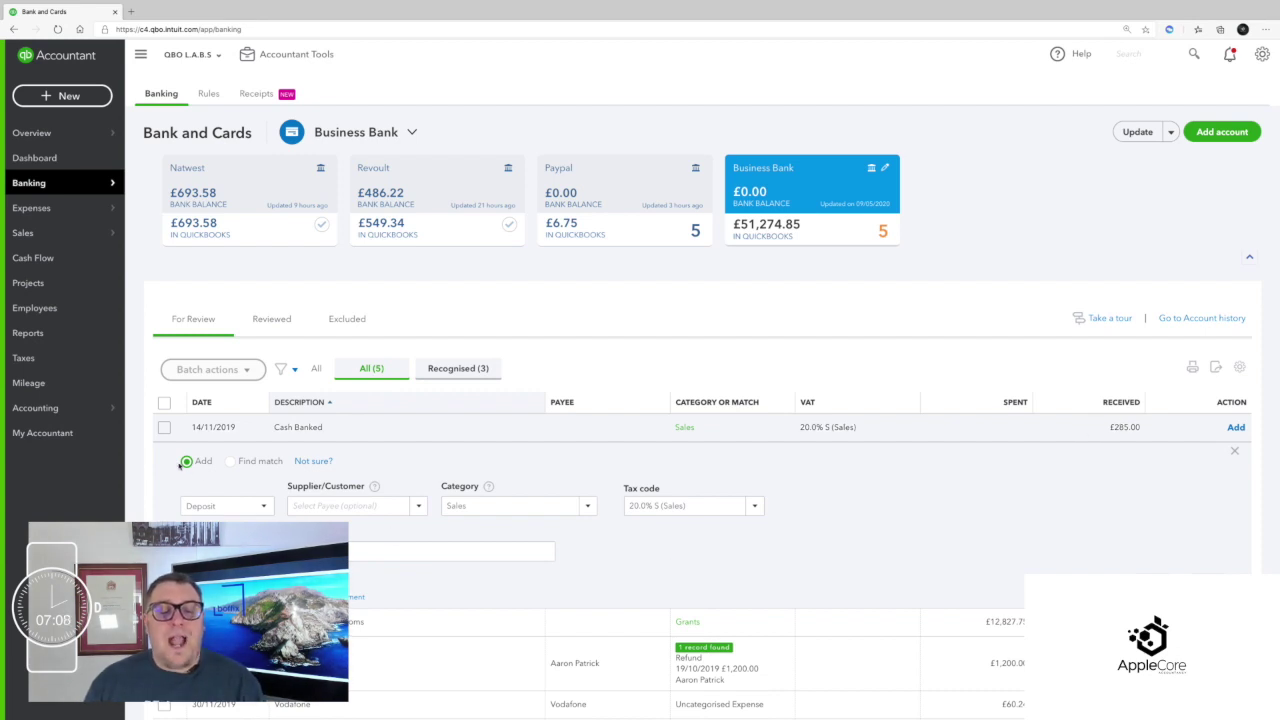
pyautogui.click(801, 428)
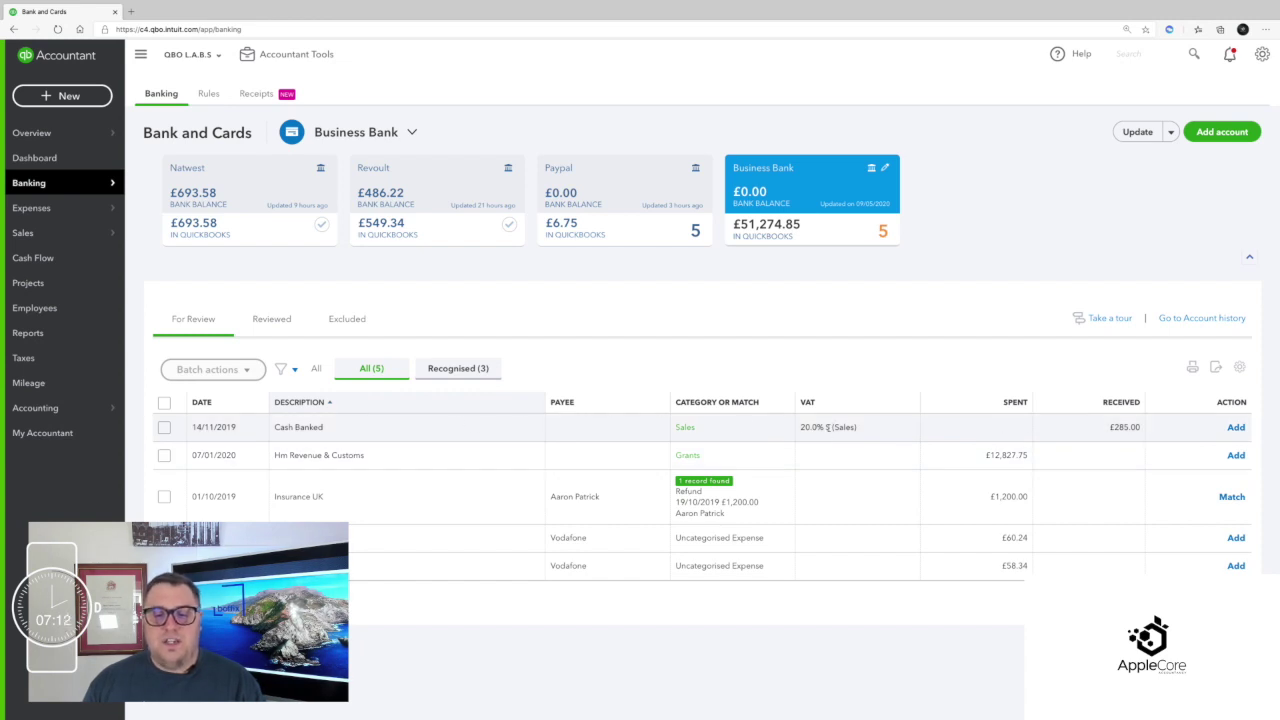
pyautogui.click(826, 427)
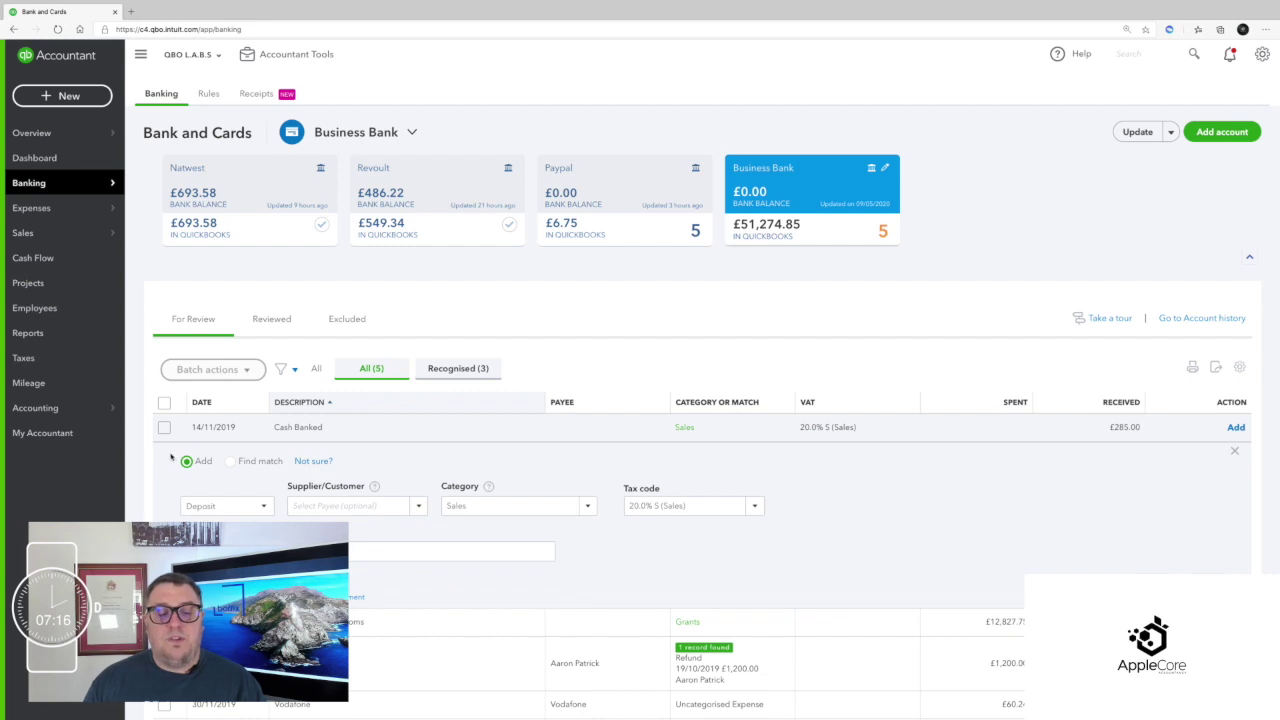
pyautogui.click(230, 506)
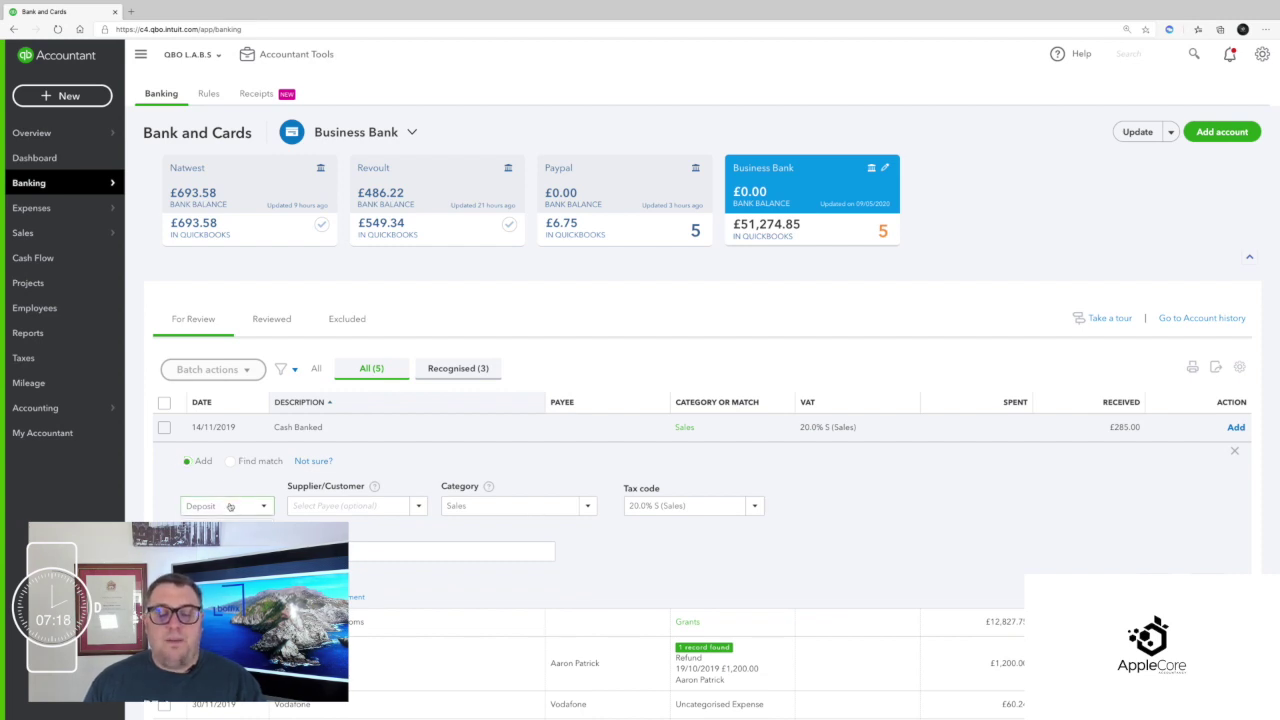
pyautogui.press('Down')
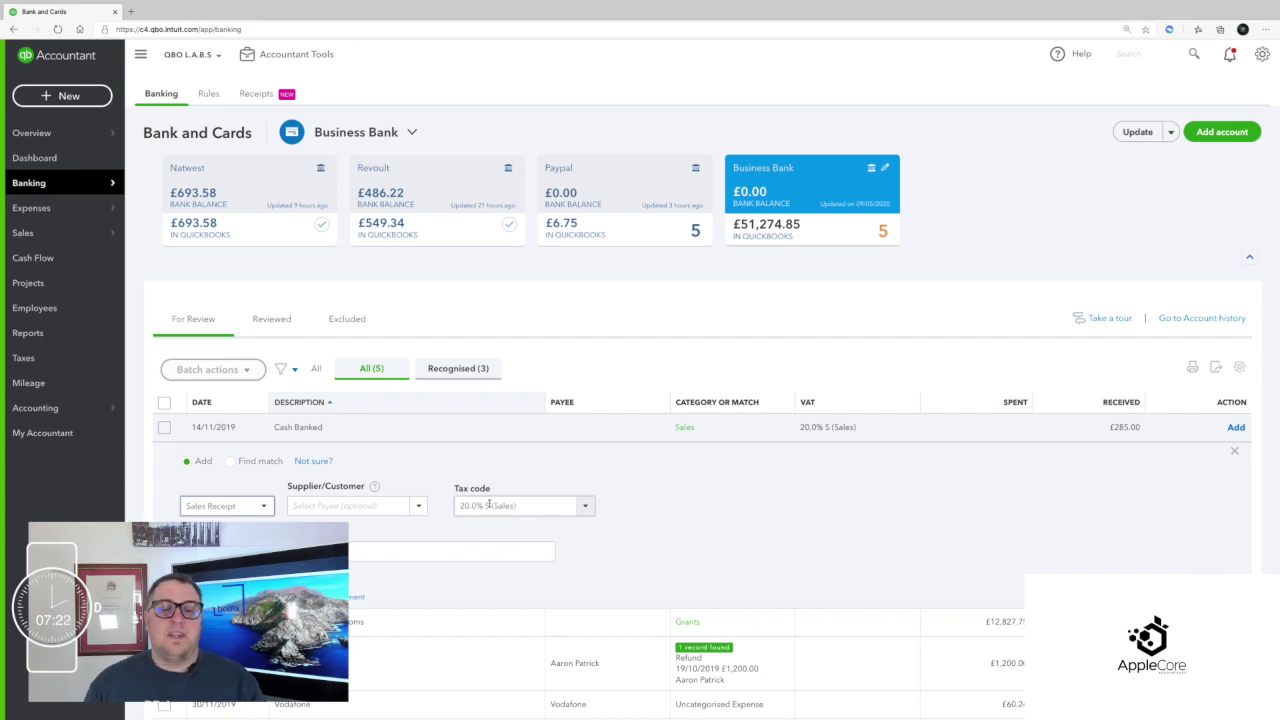
pyautogui.click(470, 551)
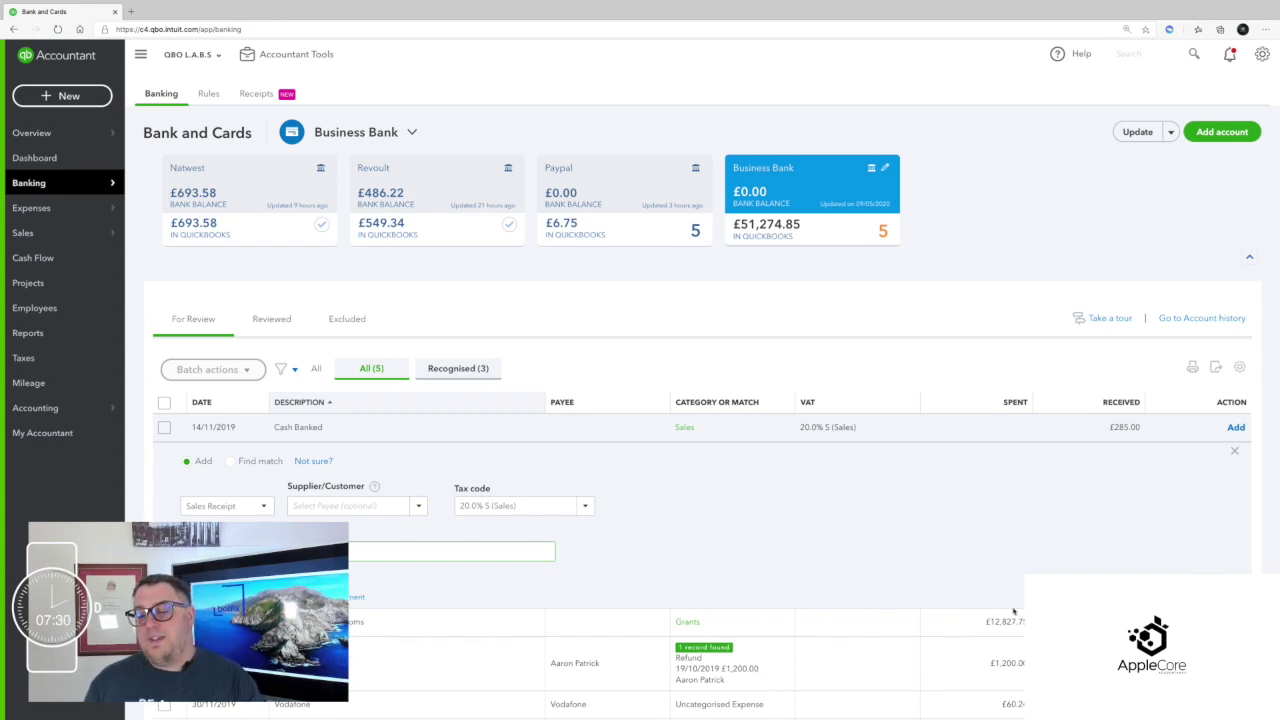
pyautogui.click(1222, 582)
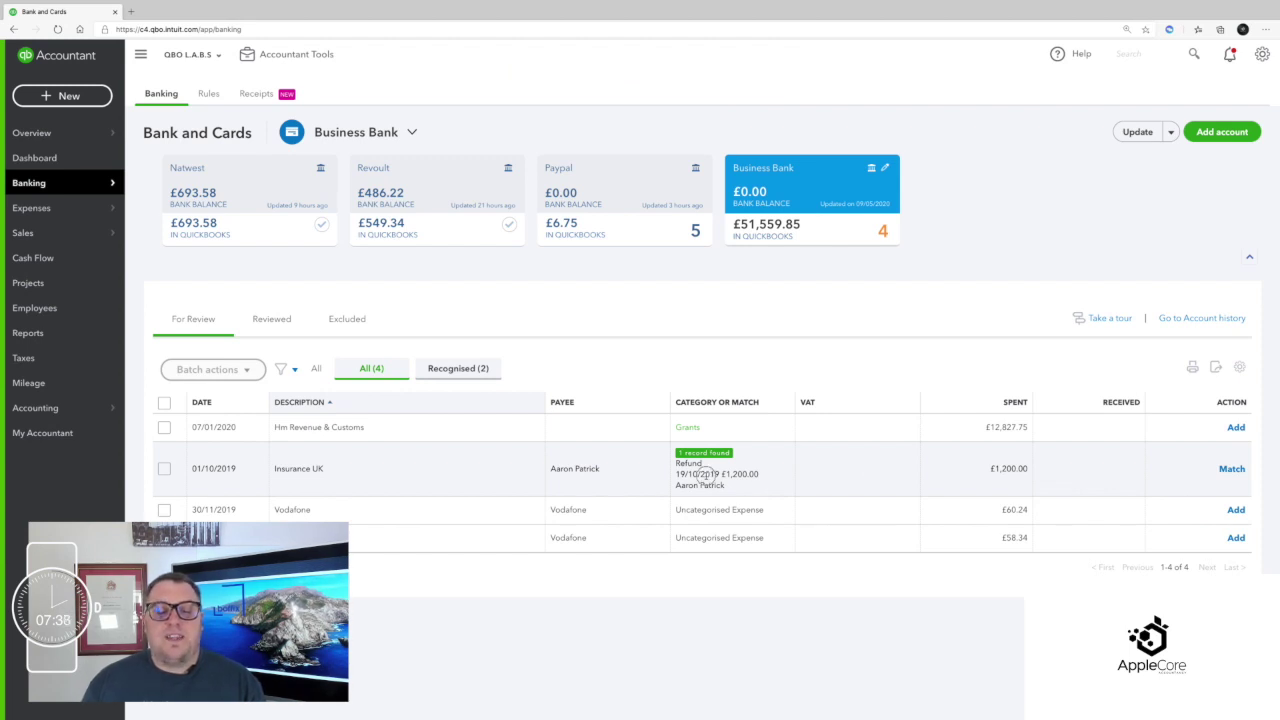
# Step: Match the £1,200.00 Insurance UK payment to its existing refund record
pyautogui.click(712, 472)
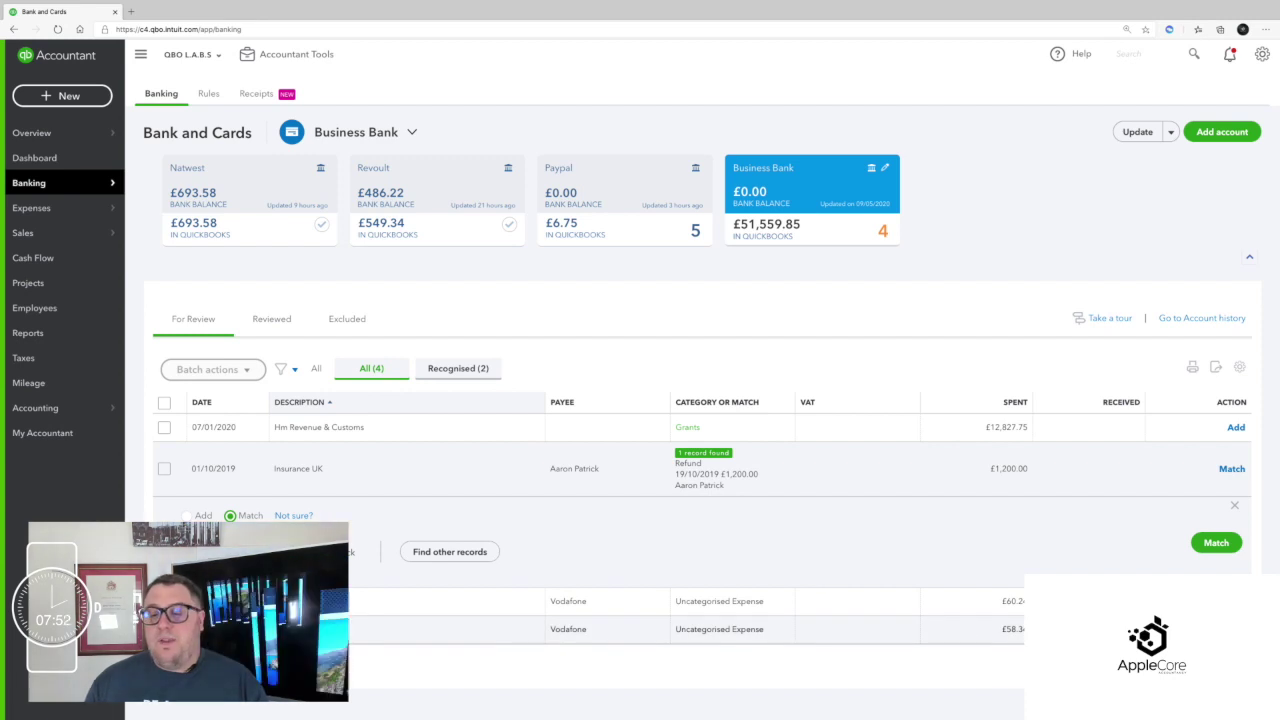
pyautogui.click(1216, 543)
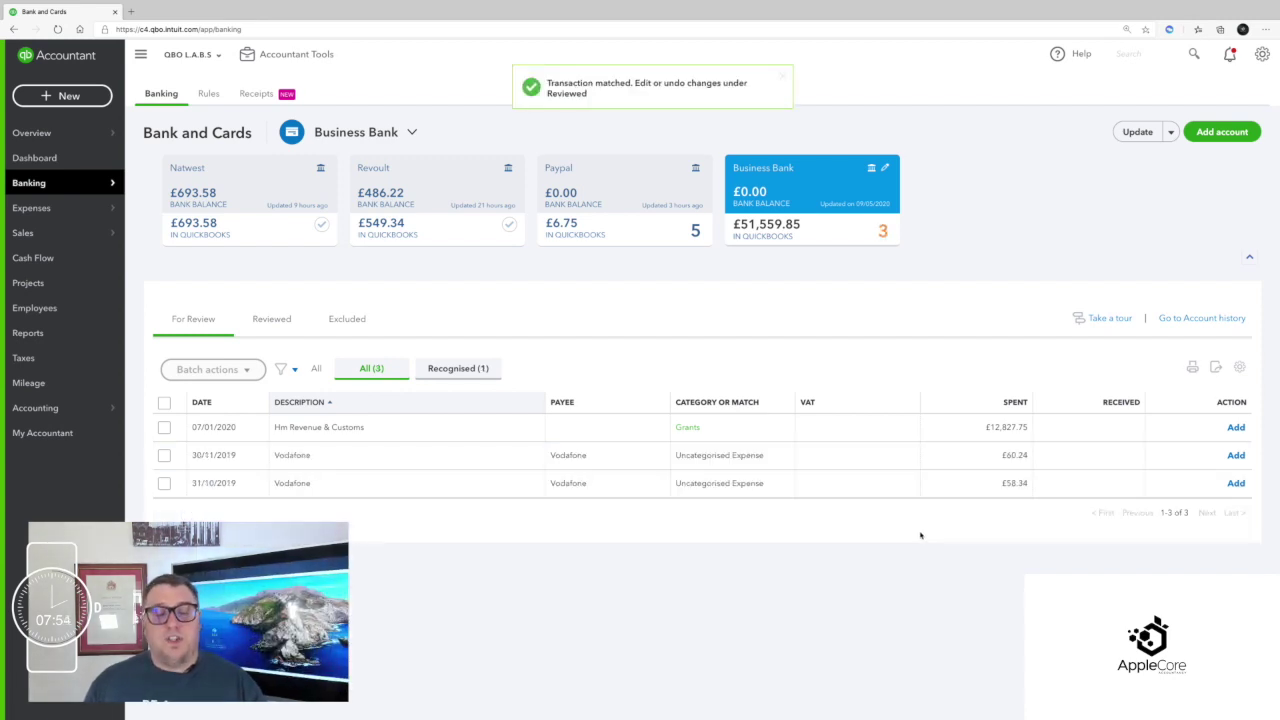
# Step: Add the 30/11/2019 £60.24 Vodafone charge as Telephone, with 20.0% S (Purchases) as its default tax code
pyautogui.click(494, 461)
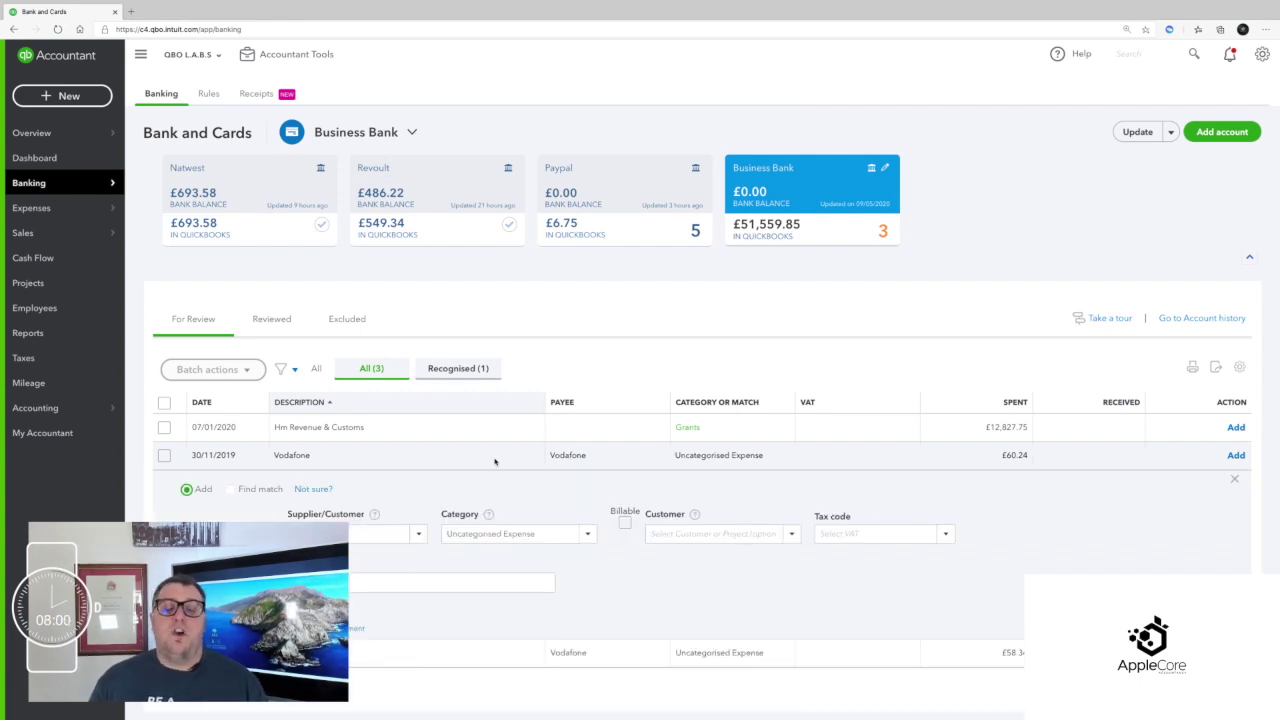
pyautogui.click(489, 533)
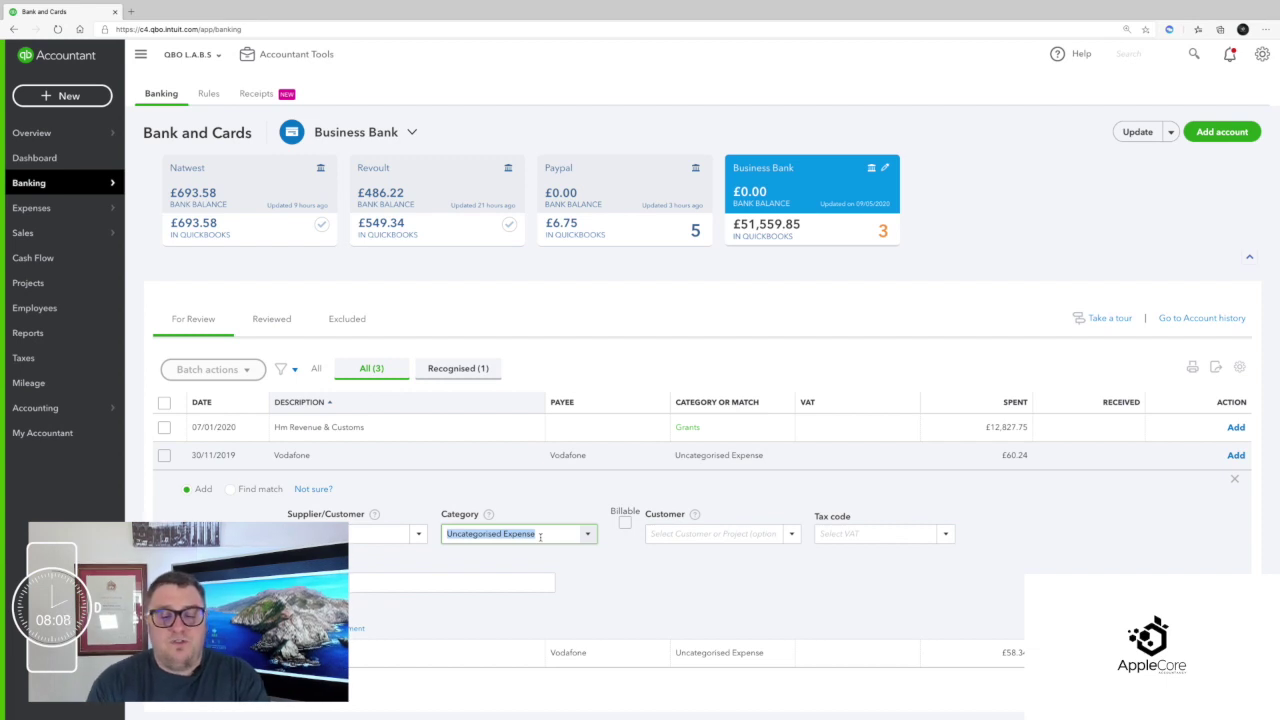
pyautogui.write('tel')
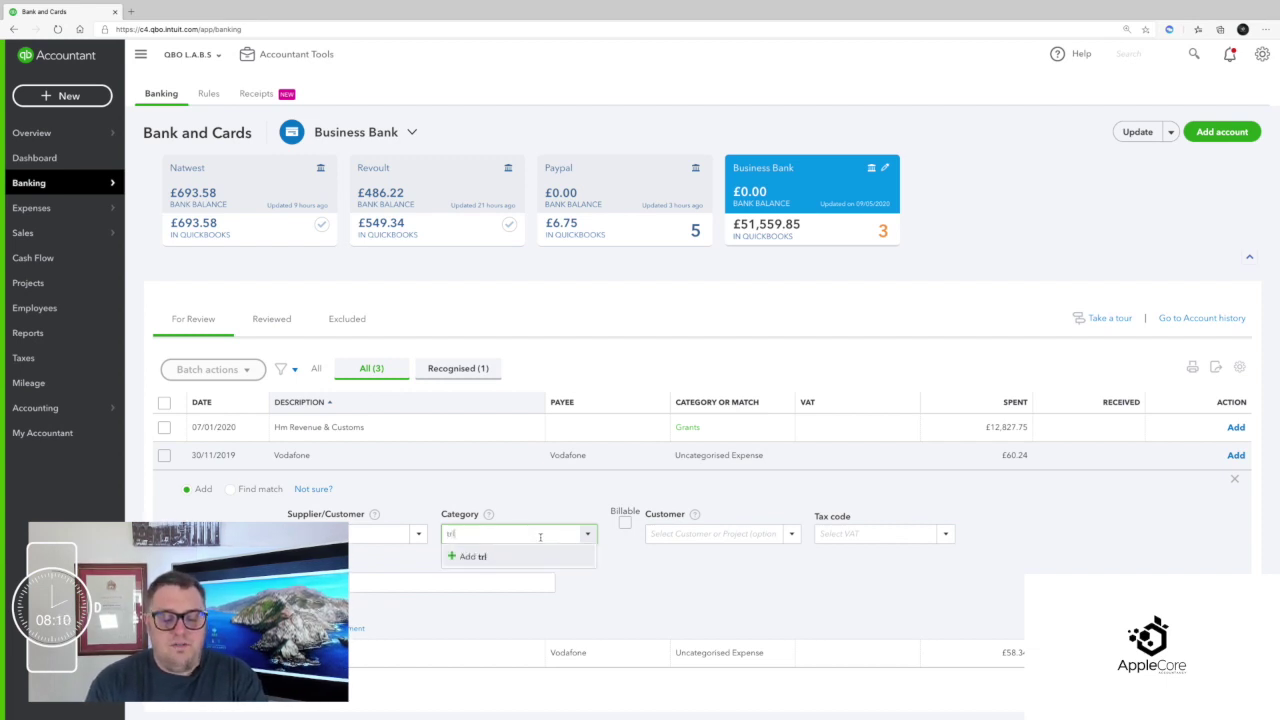
pyautogui.click(870, 534)
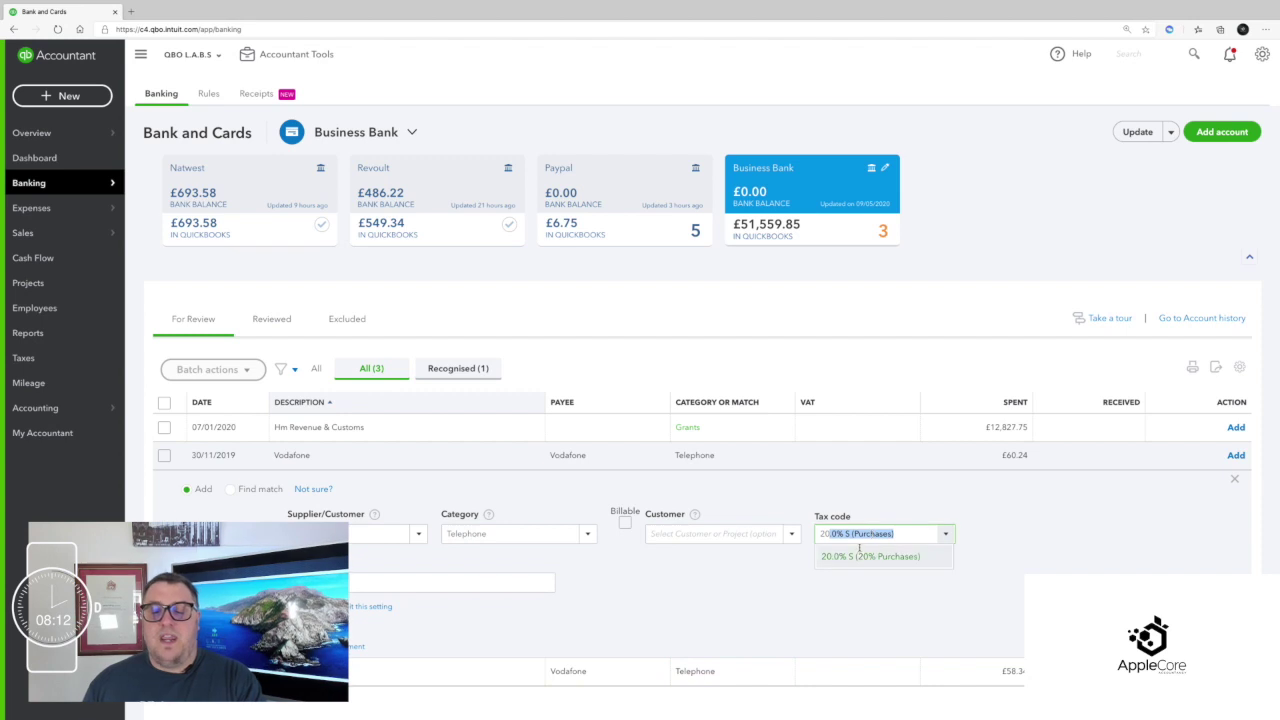
pyautogui.click(888, 553)
pyautogui.click(971, 635)
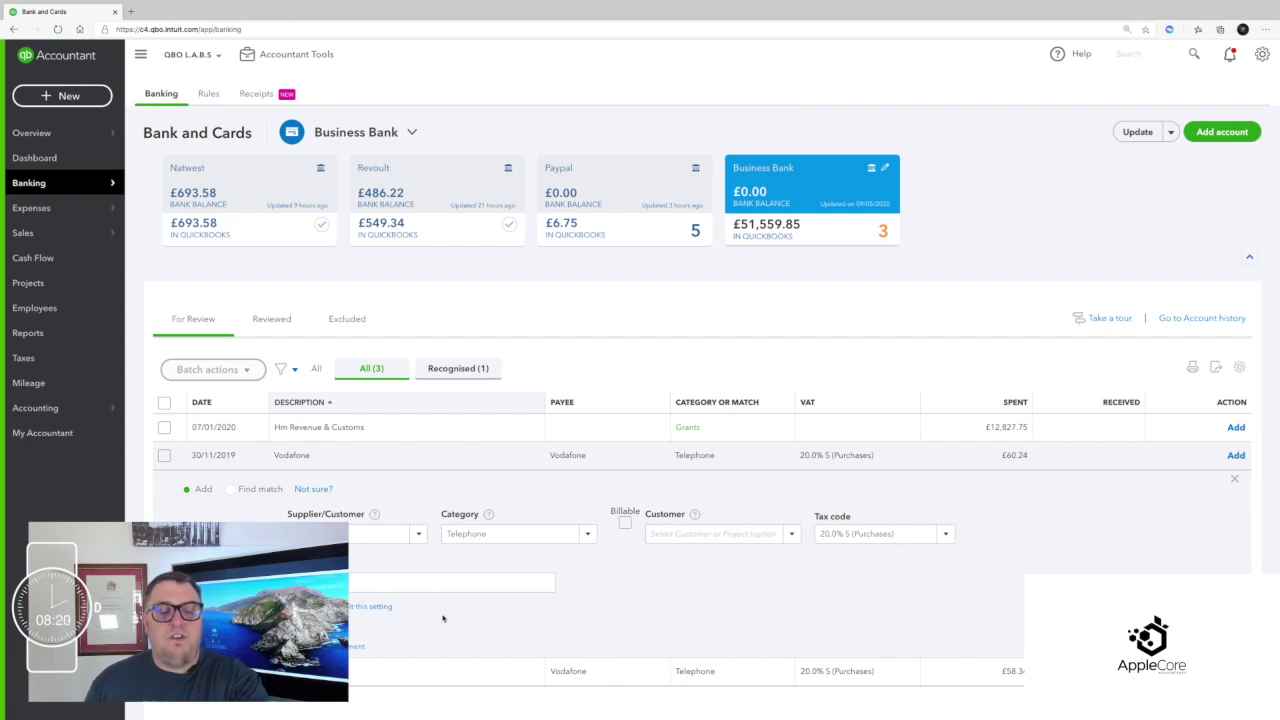
pyautogui.click(1226, 630)
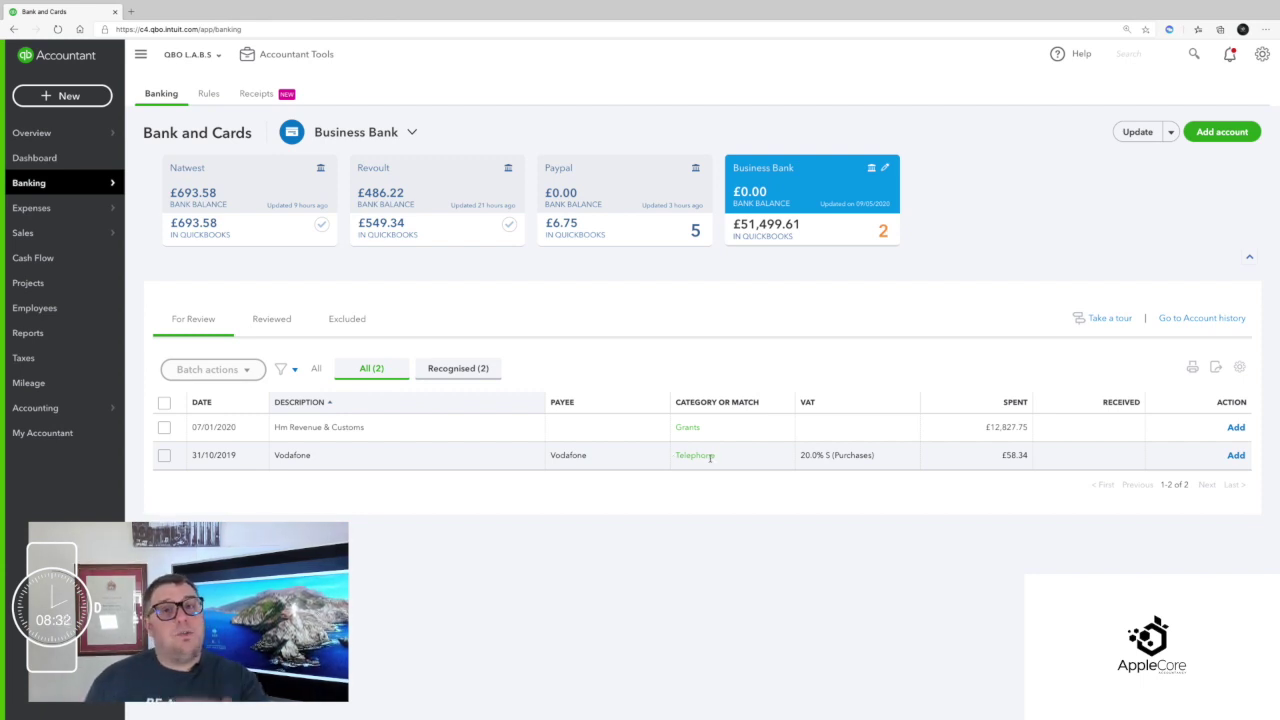
# Step: Add the £58.34 Vodafone charge and create the suggested Vodafone rule with auto-add on
pyautogui.click(1236, 456)
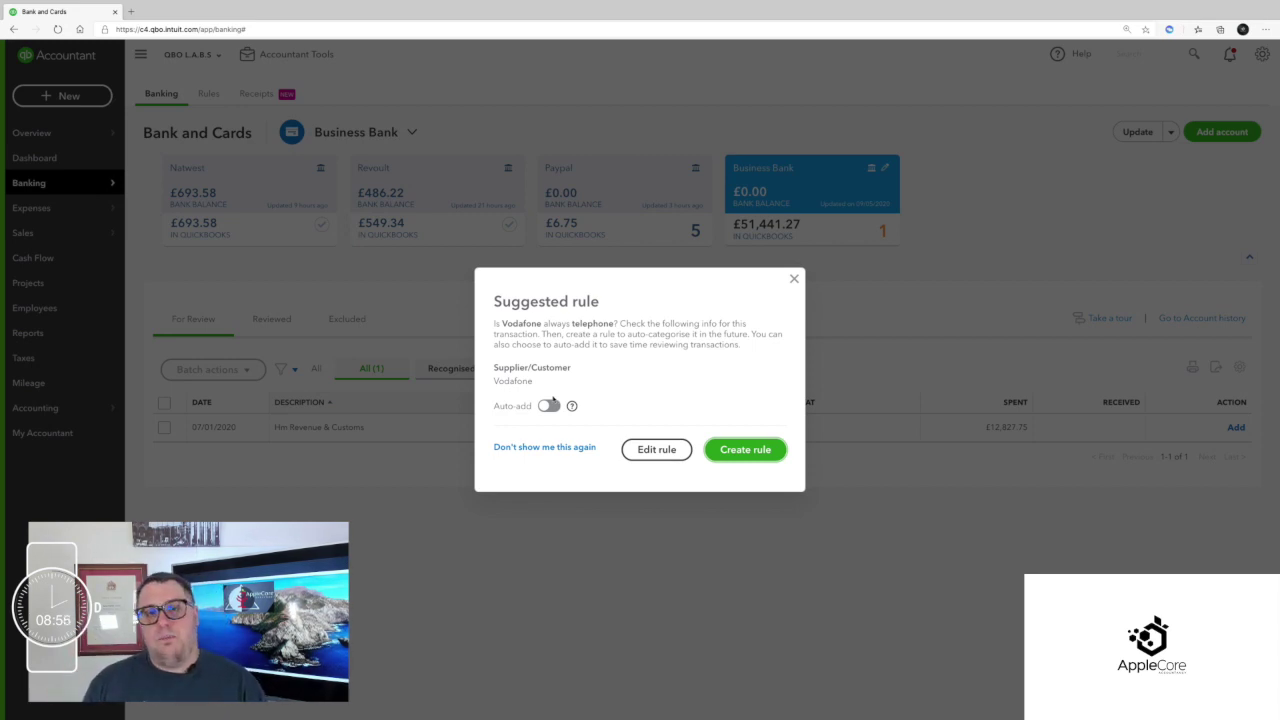
pyautogui.click(552, 406)
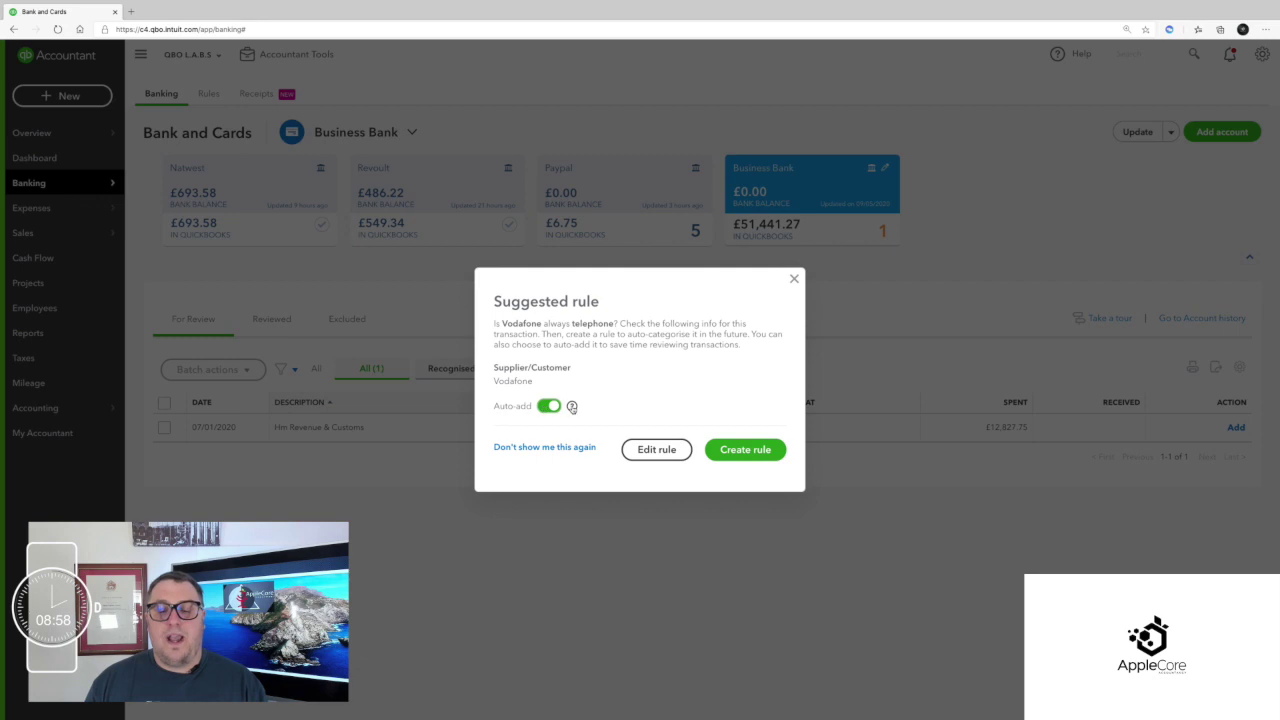
pyautogui.click(739, 452)
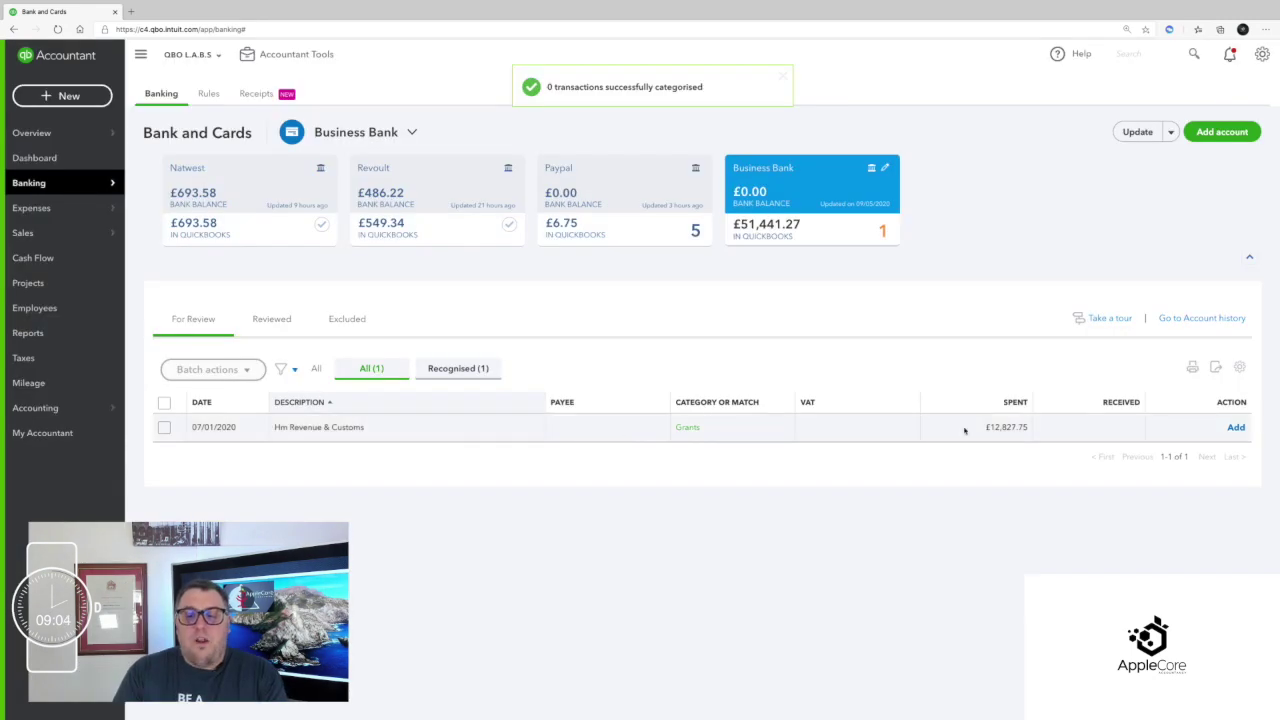
# Step: Add the £12,827.75 HMRC payment as VAT Suspense with No VAT (Purchases) tax code
pyautogui.click(941, 432)
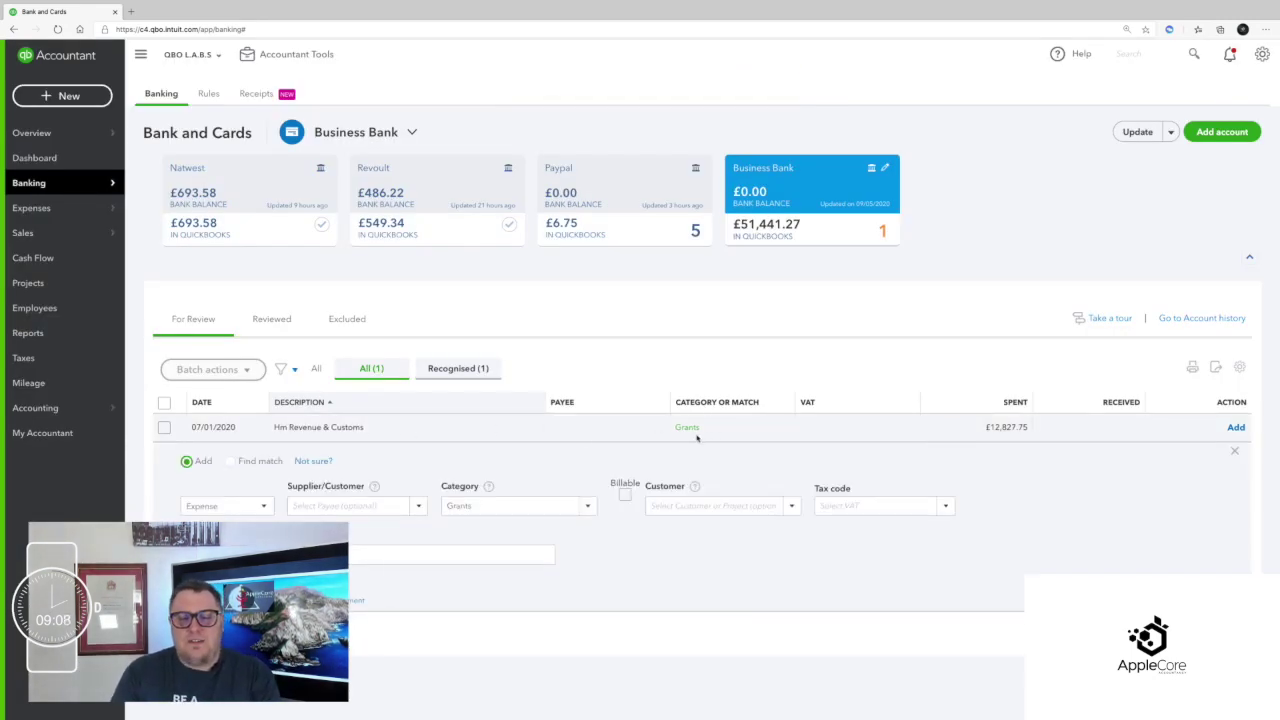
pyautogui.moveTo(374, 486)
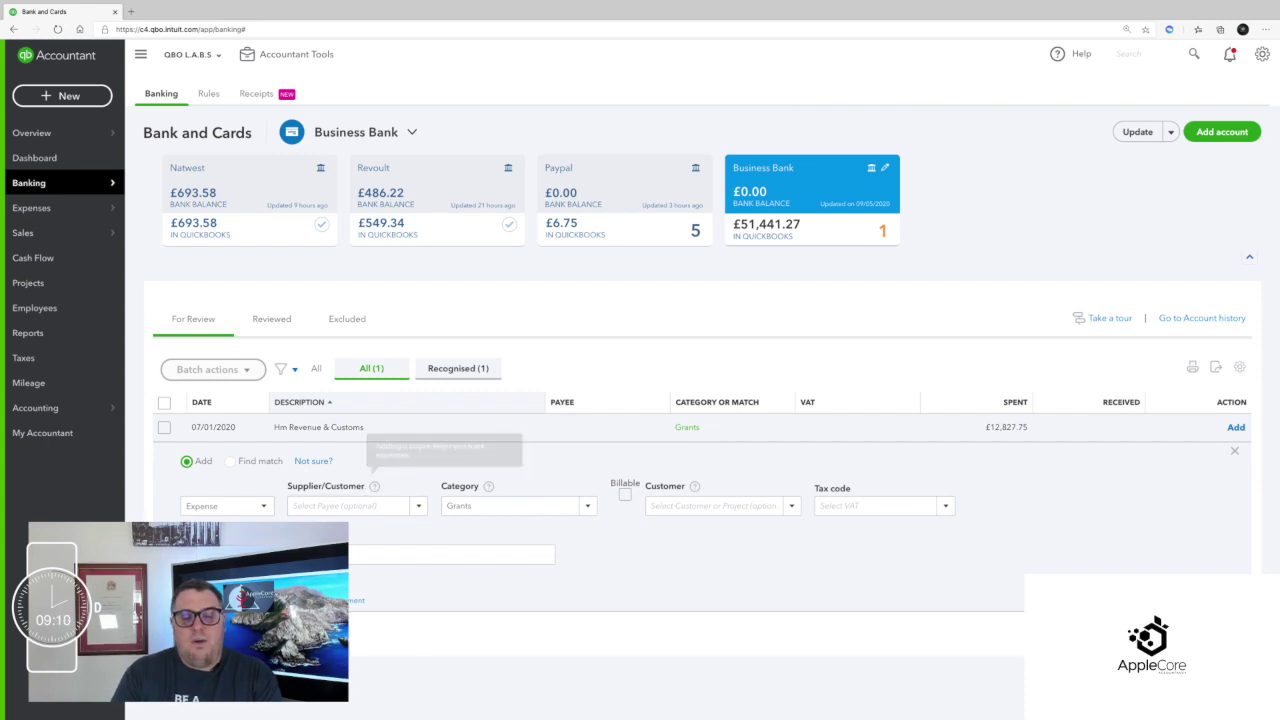
pyautogui.click(554, 508)
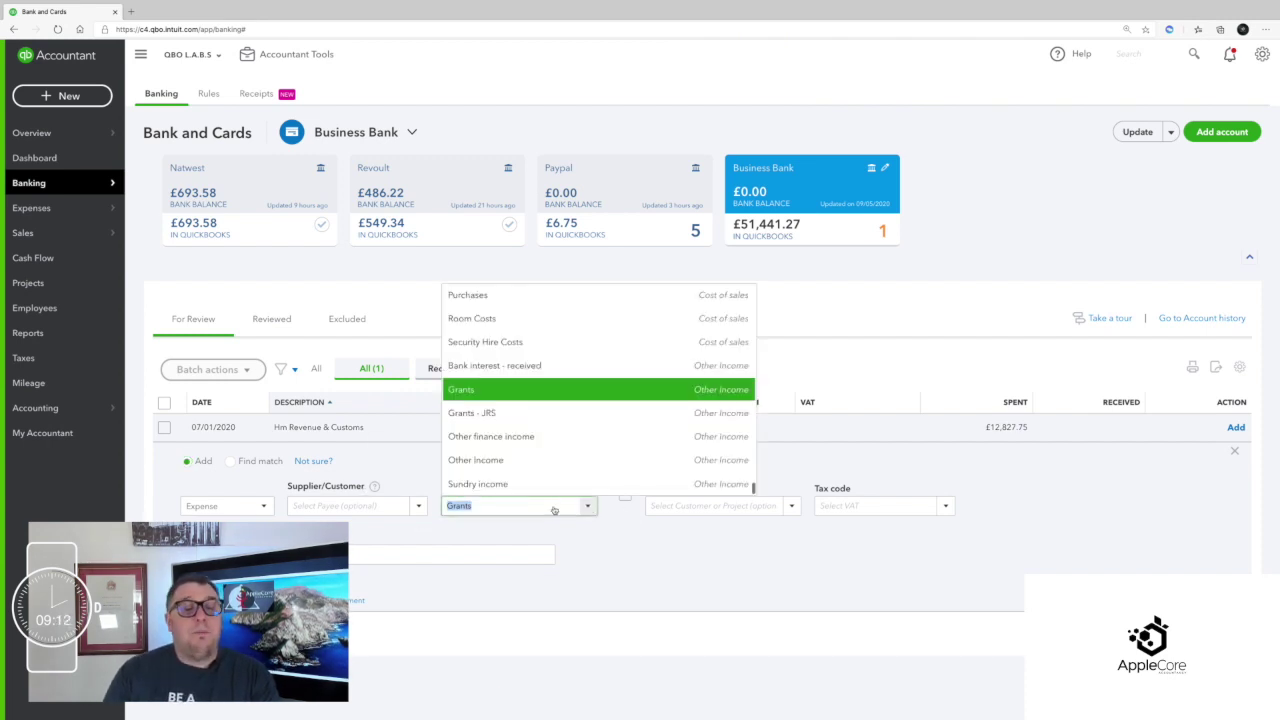
pyautogui.click(788, 448)
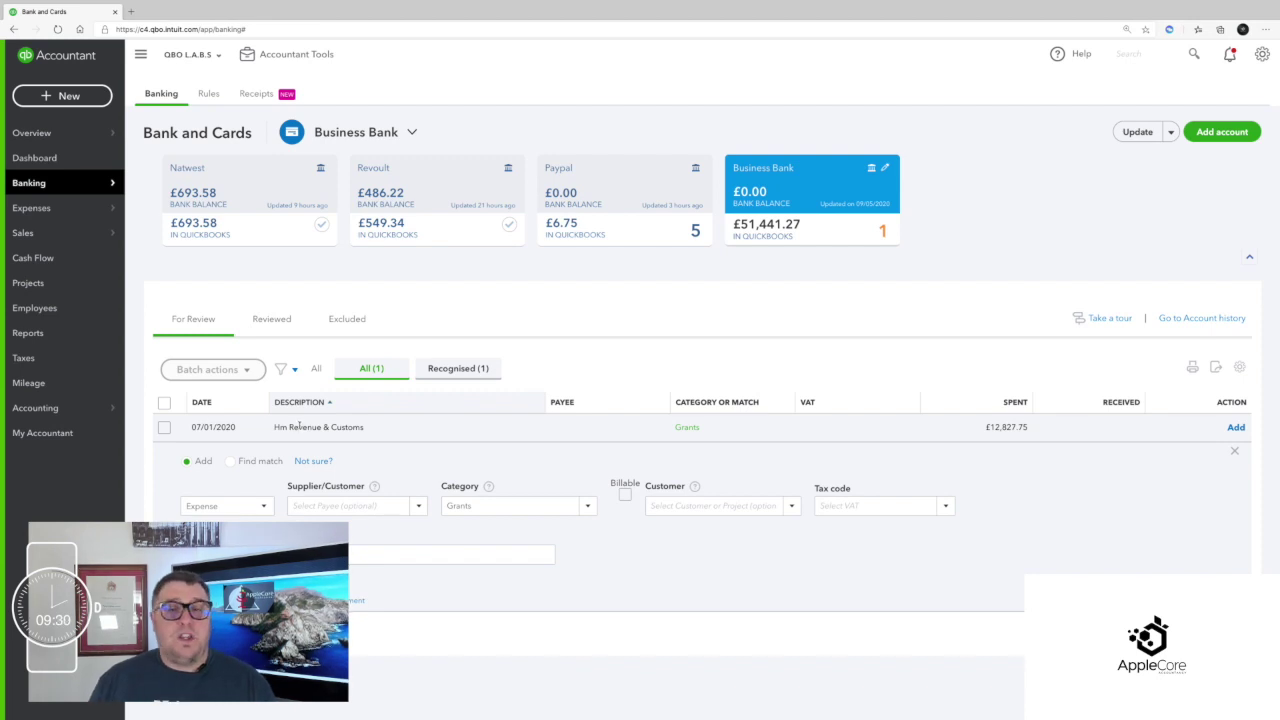
pyautogui.click(481, 506)
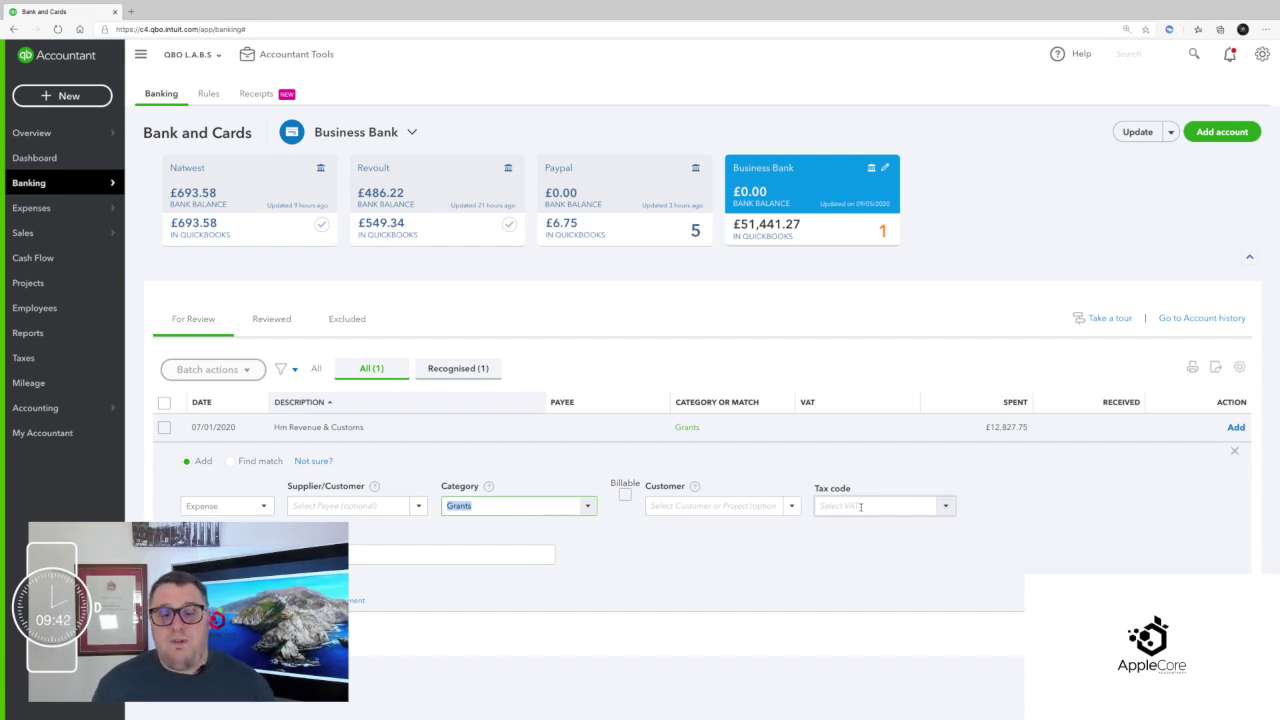
pyautogui.write('VAy')
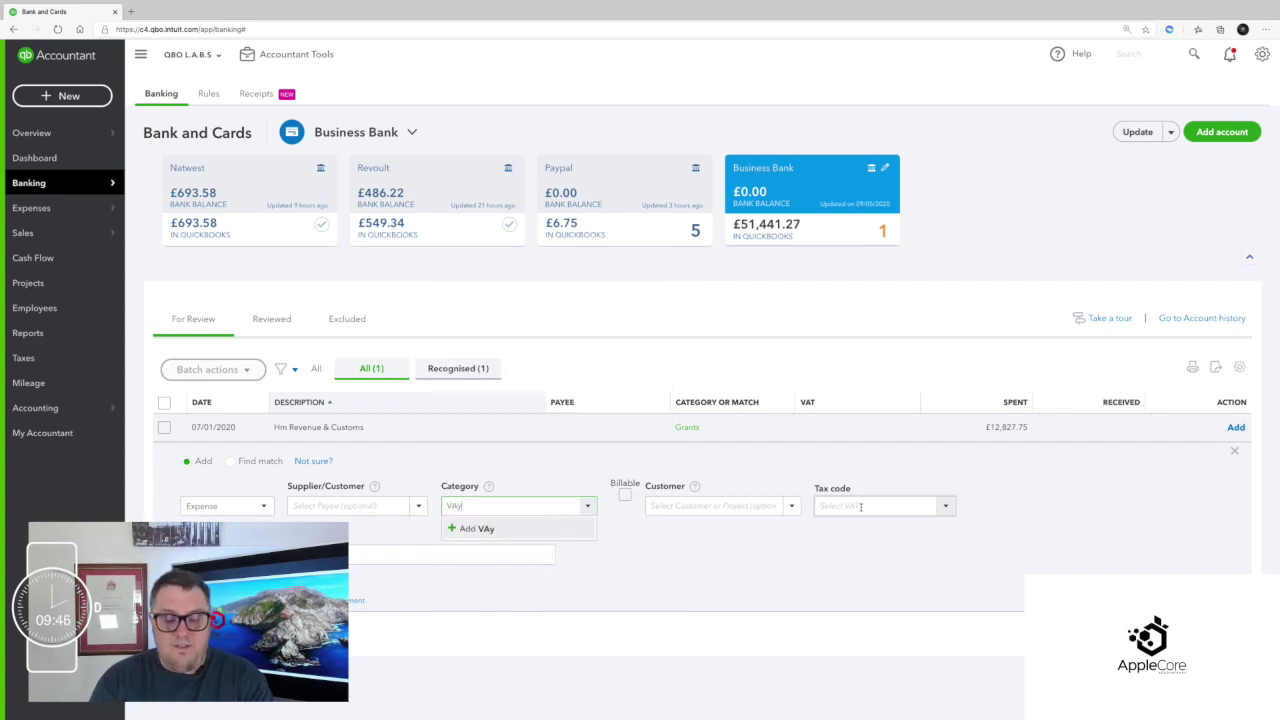
pyautogui.click(884, 507)
pyautogui.write('no')
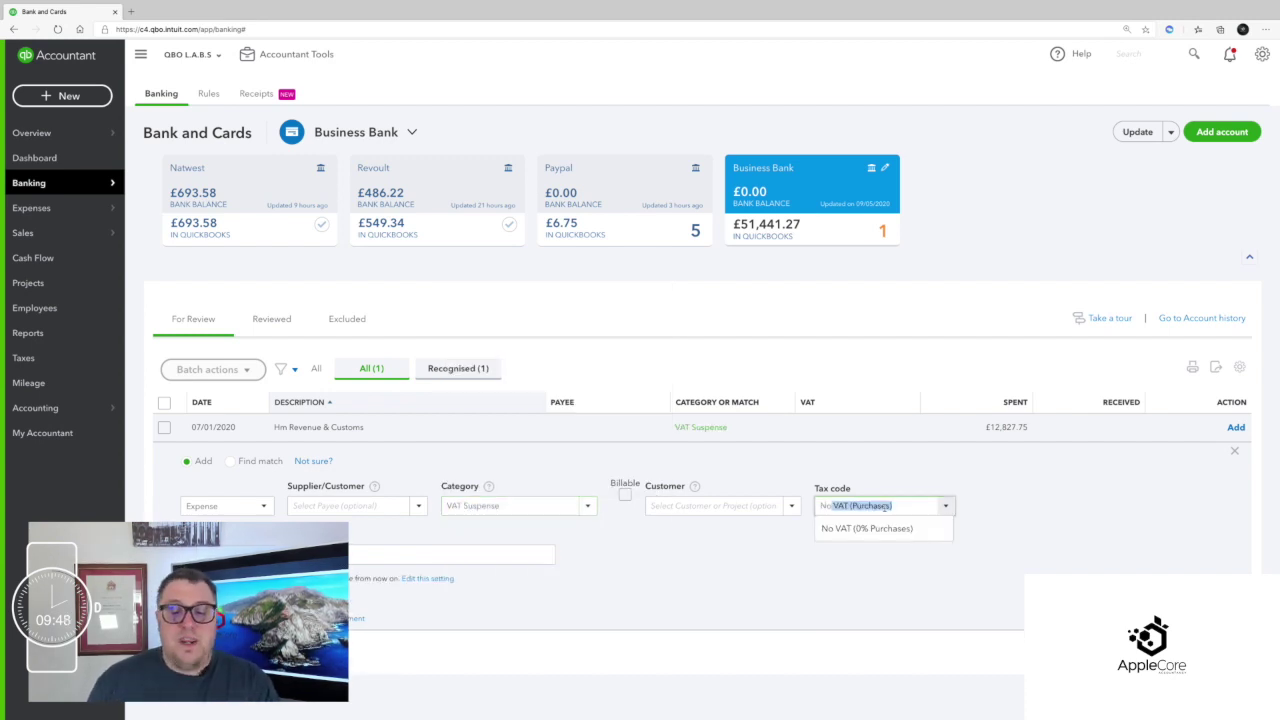
pyautogui.press('Return')
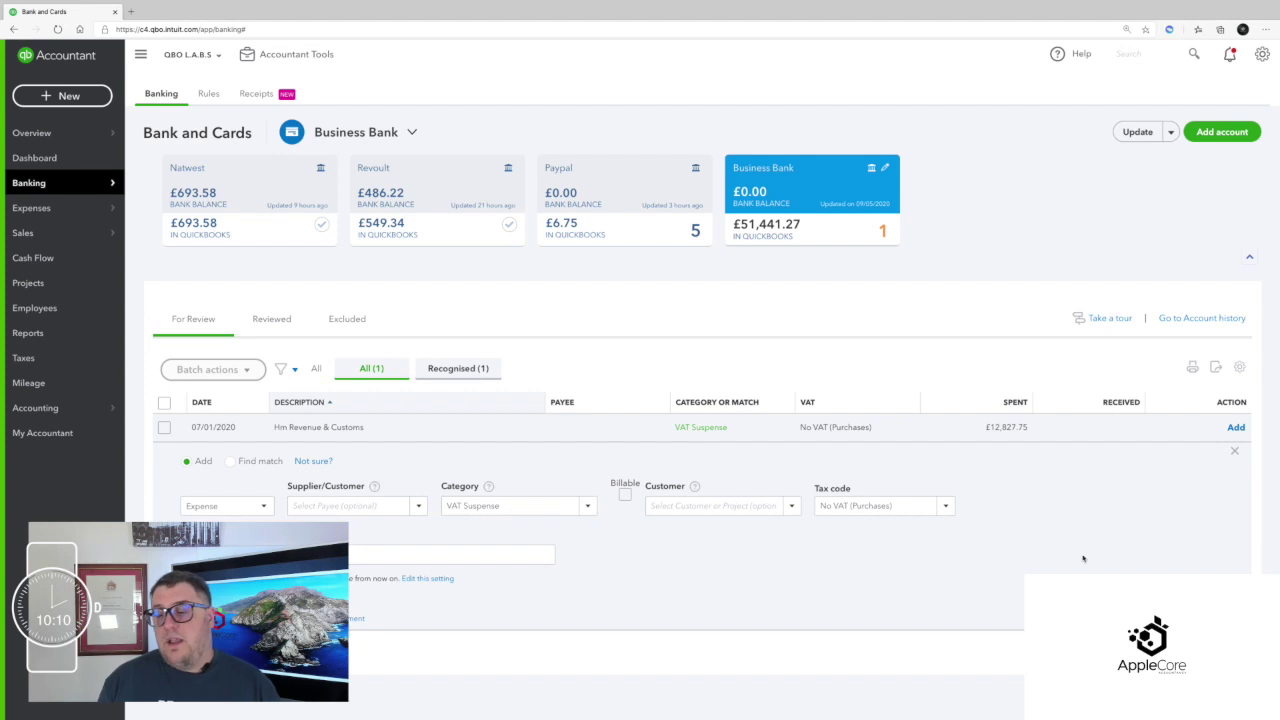
pyautogui.click(1215, 615)
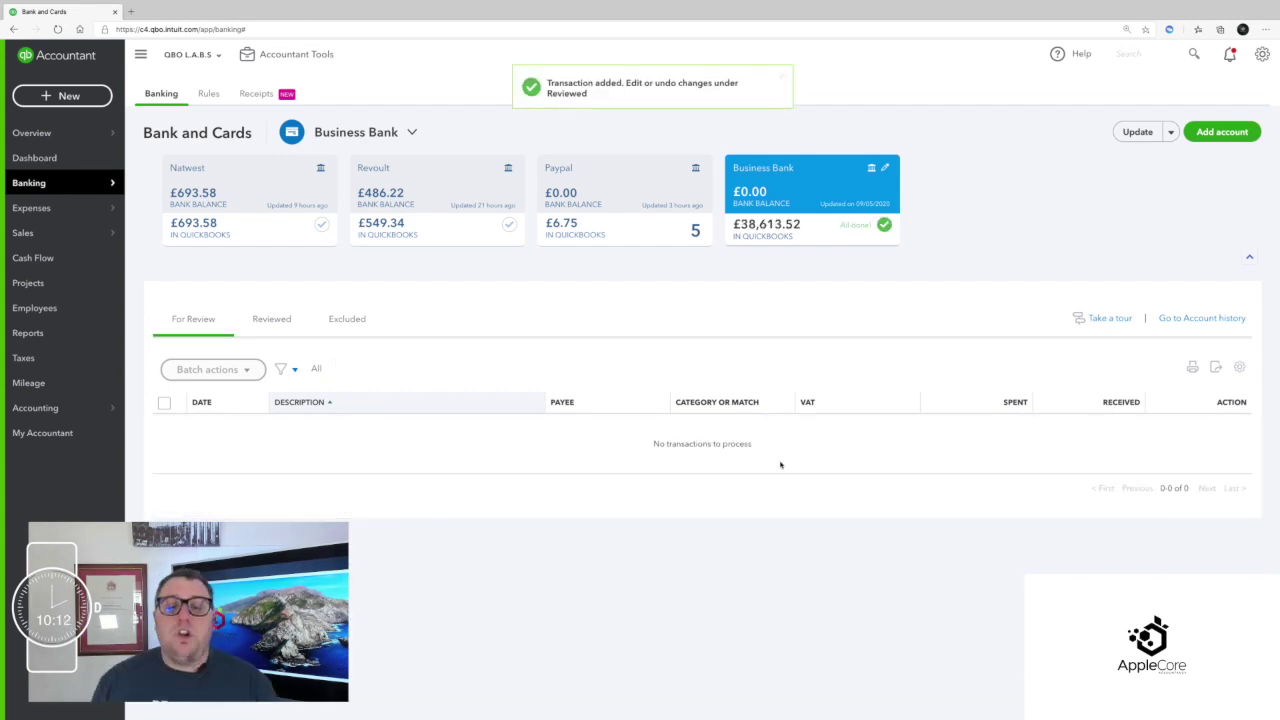
# Step: Check the Revoult and Natwest accounts for remaining transactions, then go to Reports
pyautogui.click(442, 231)
pyautogui.click(234, 191)
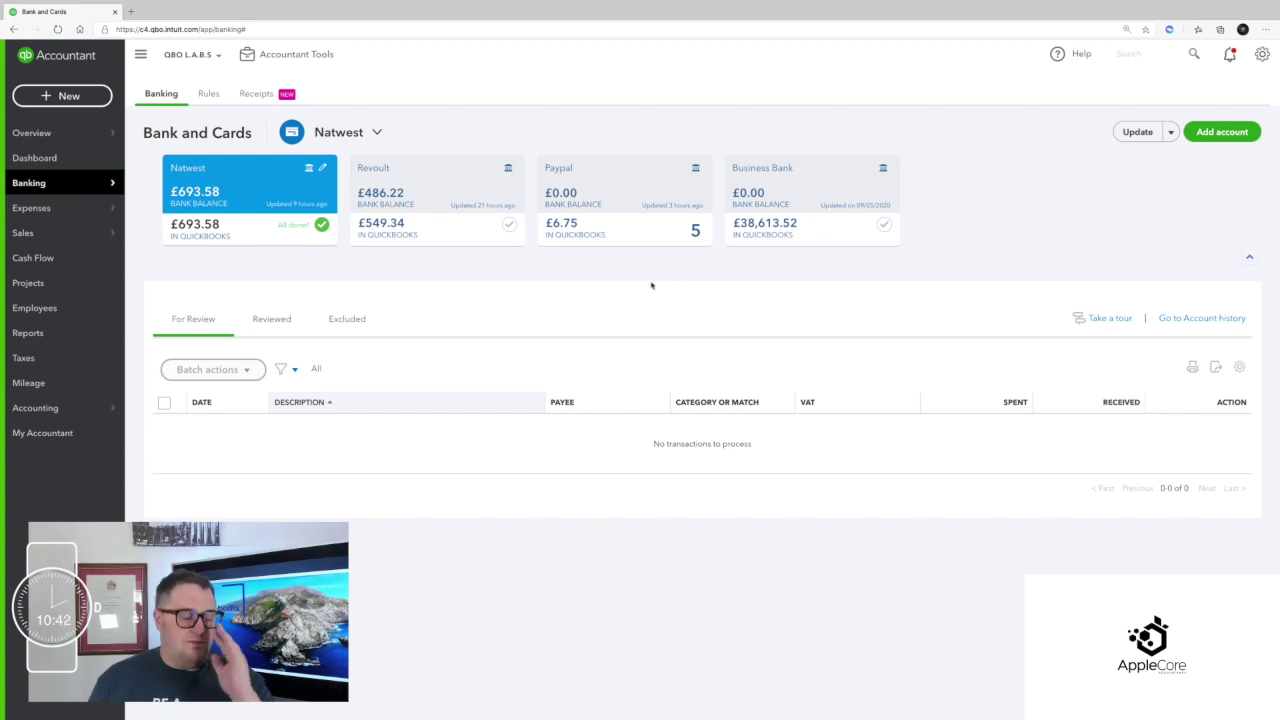
pyautogui.click(28, 332)
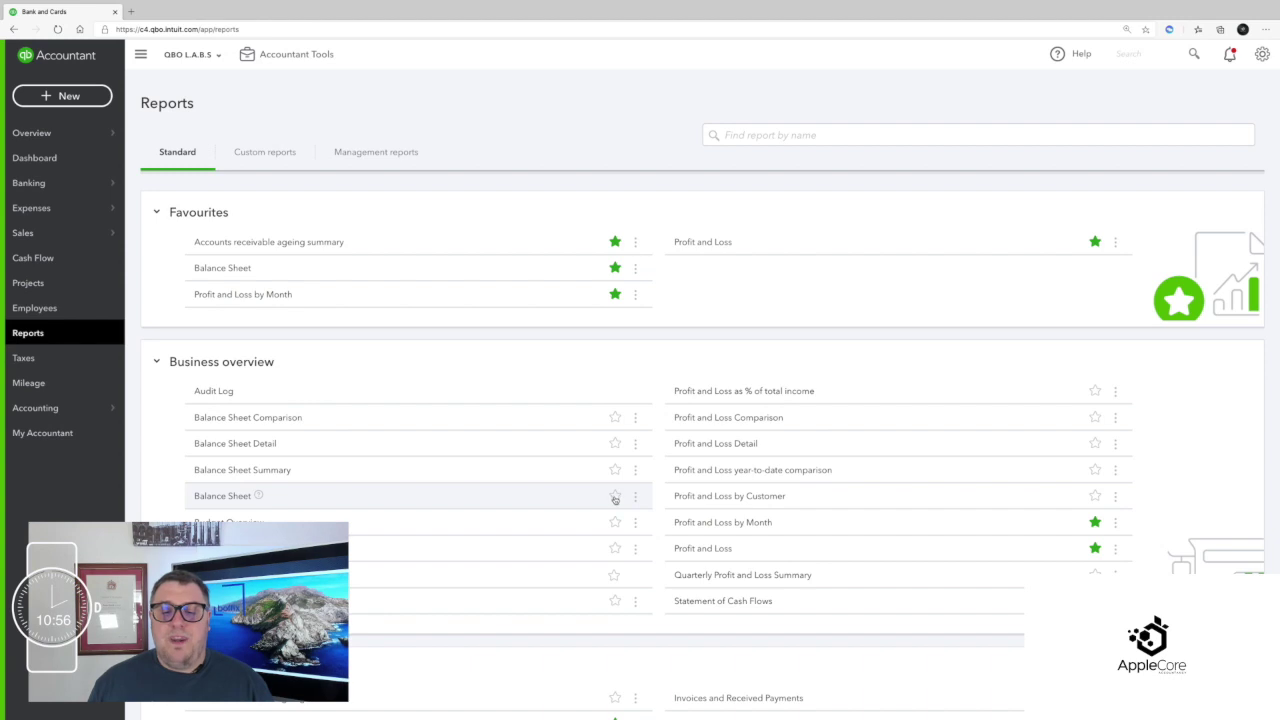
# Step: Star and then unstar Balance Sheet Comparison in the report favourites
pyautogui.click(615, 446)
pyautogui.click(615, 417)
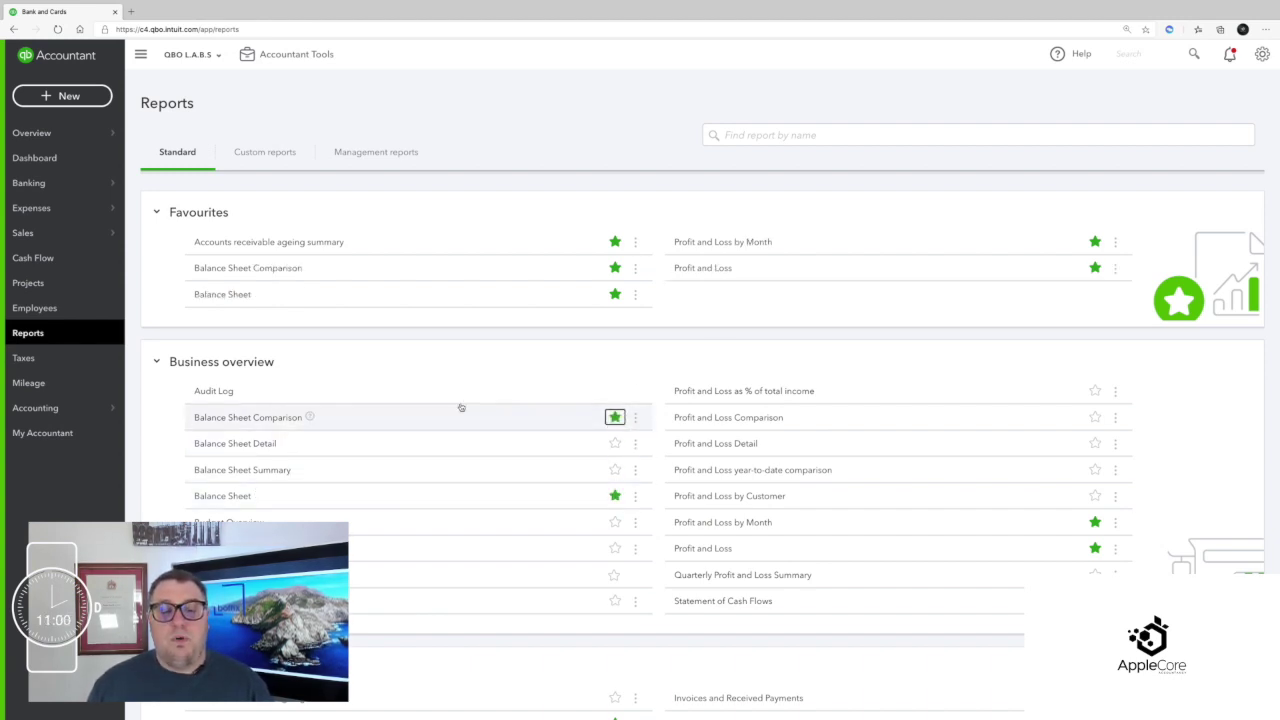
pyautogui.click(614, 268)
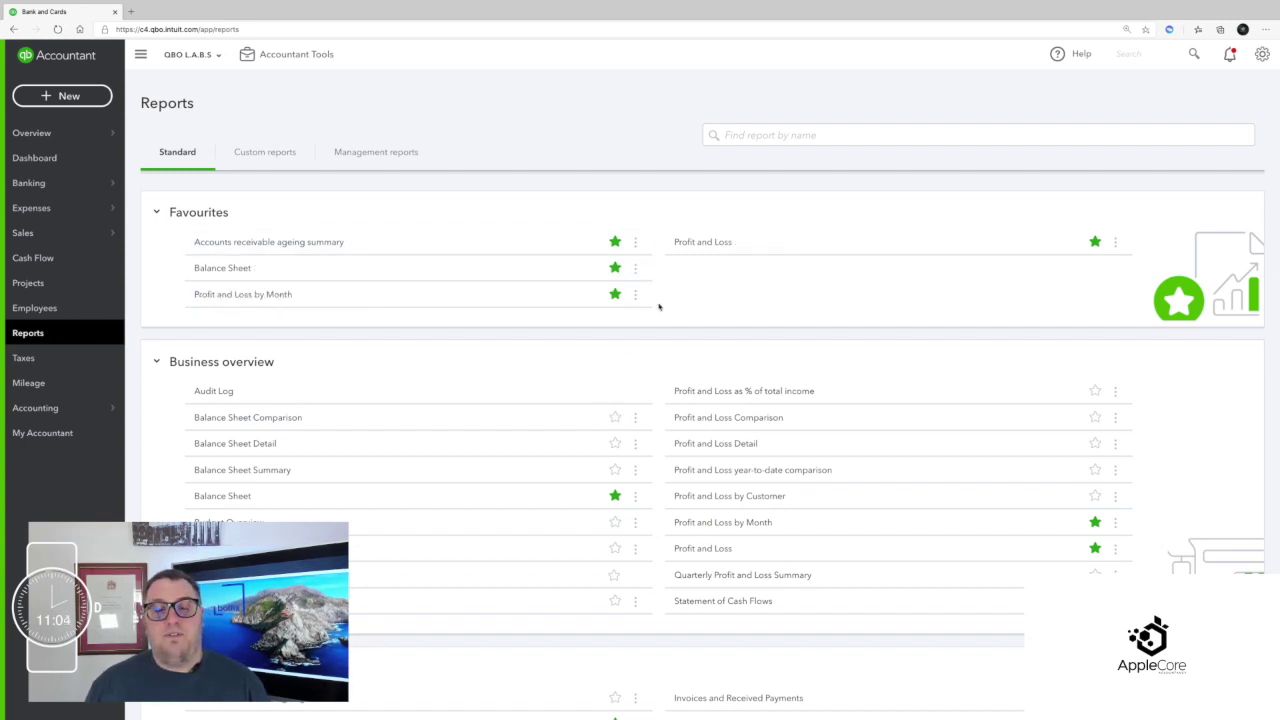
# Step: Open the Profit and Loss by Month report for May 2020
pyautogui.click(237, 294)
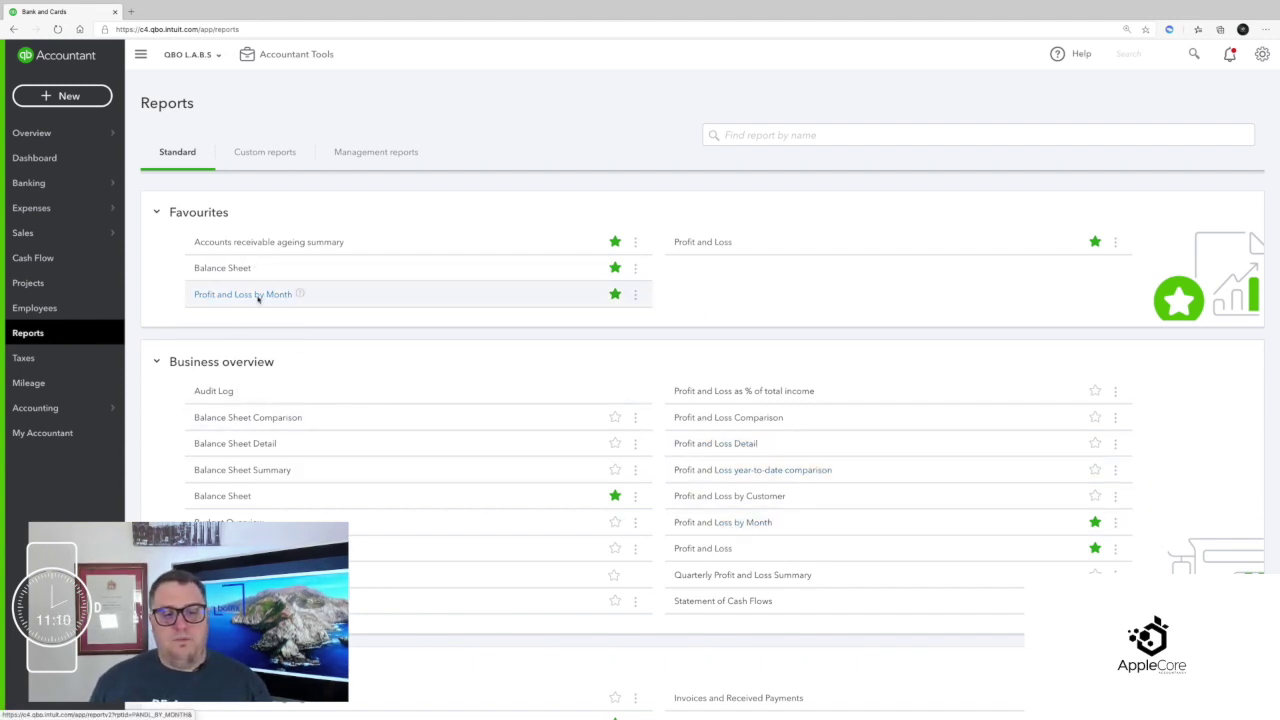
pyautogui.click(257, 294)
pyautogui.scroll(-3, 434, 120)
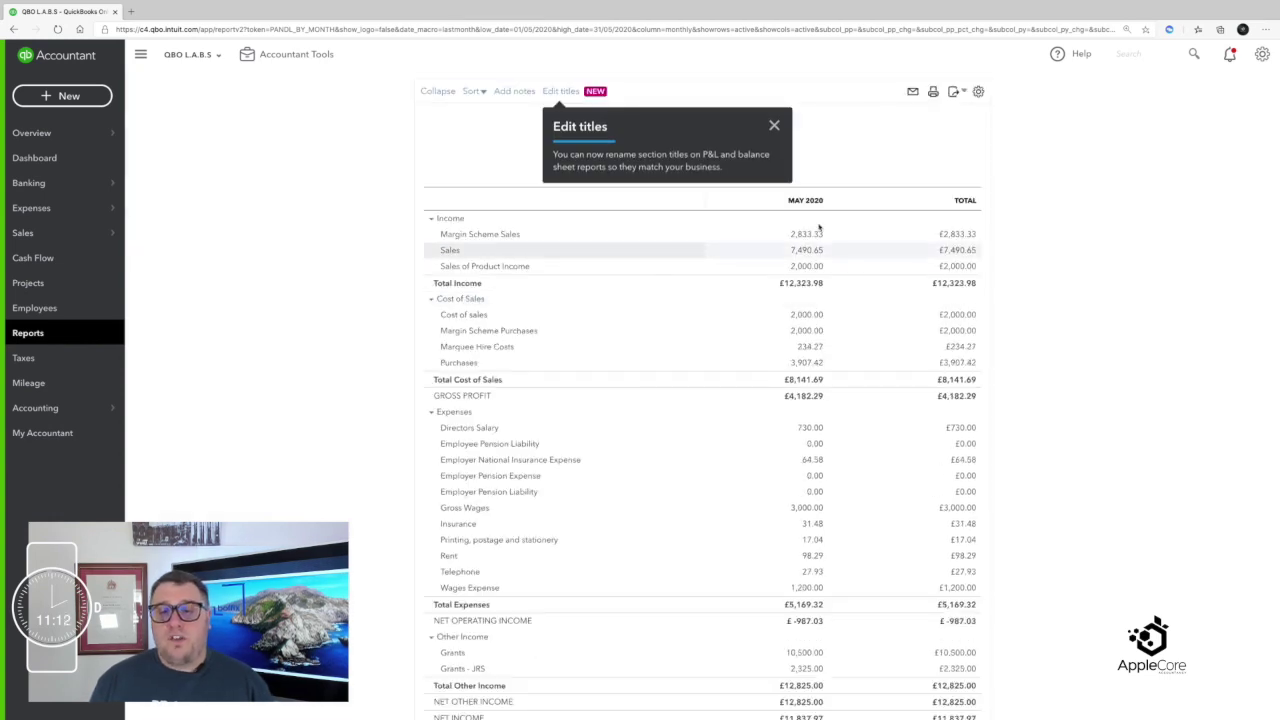
# Step: Rerun the monthly Profit and Loss report for the period Since 365 Days Ago
pyautogui.click(774, 126)
pyautogui.scroll(3, 768, 177)
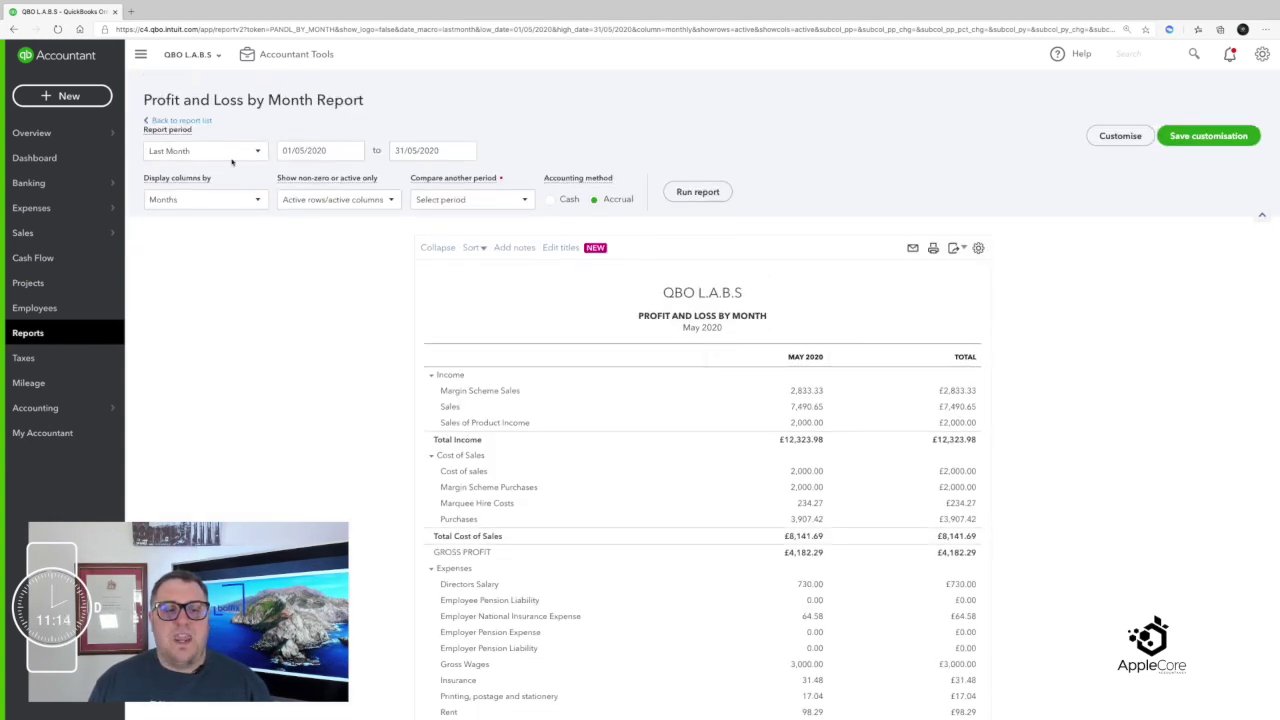
pyautogui.click(227, 152)
pyautogui.scroll(1, 215, 250)
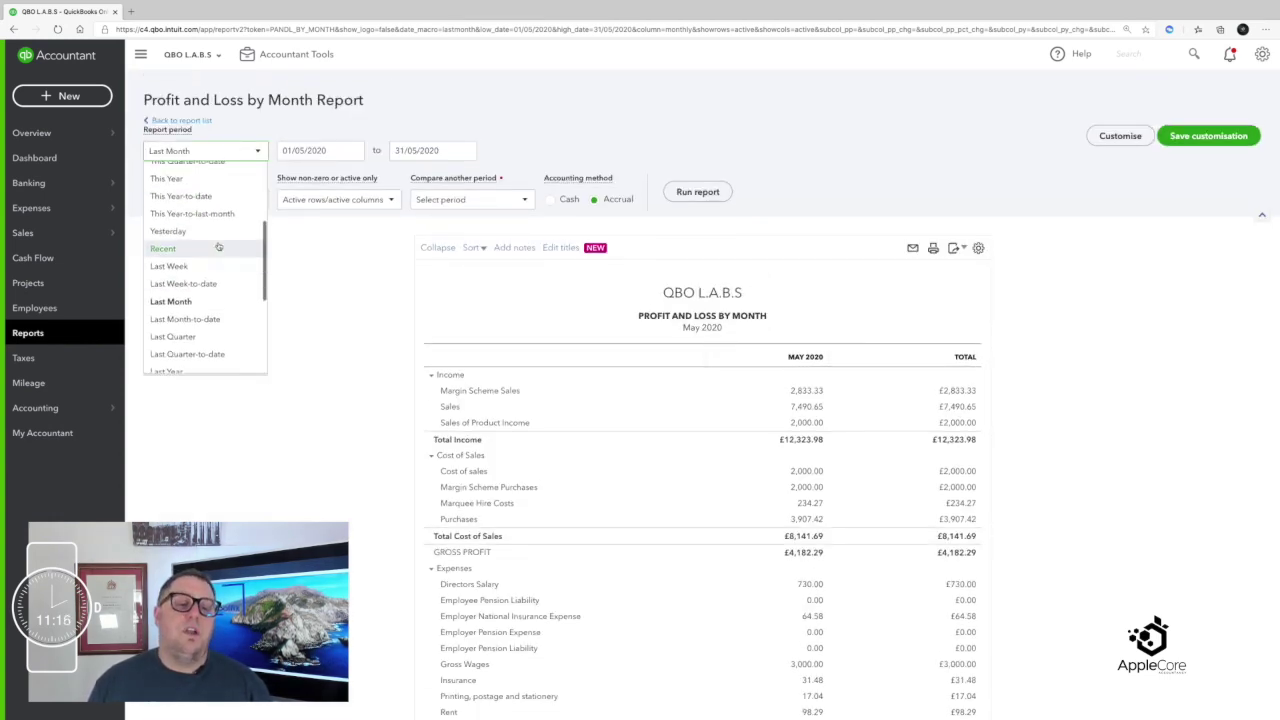
pyautogui.scroll(-2, 218, 246)
pyautogui.scroll(-2, 210, 290)
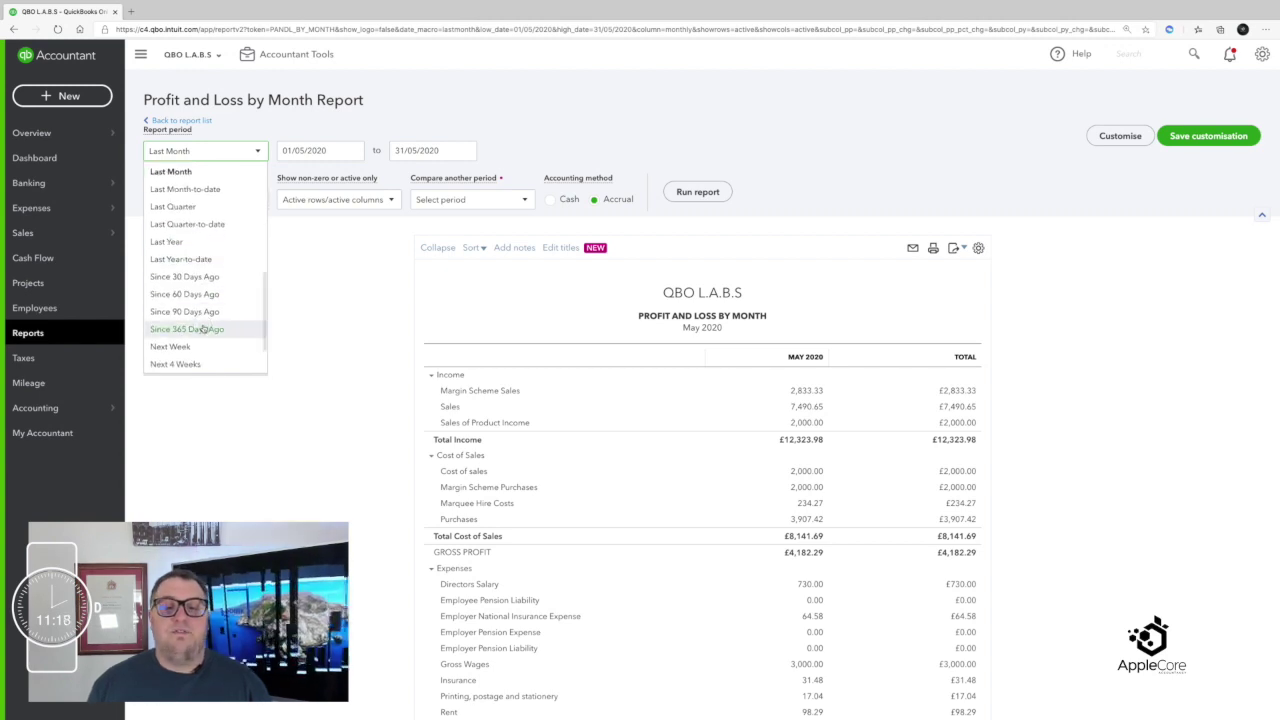
pyautogui.click(200, 329)
pyautogui.click(687, 193)
# Step: Drill into November 2019's £112.95 Telephone transactions, then return to Reports
pyautogui.scroll(-1, 886, 177)
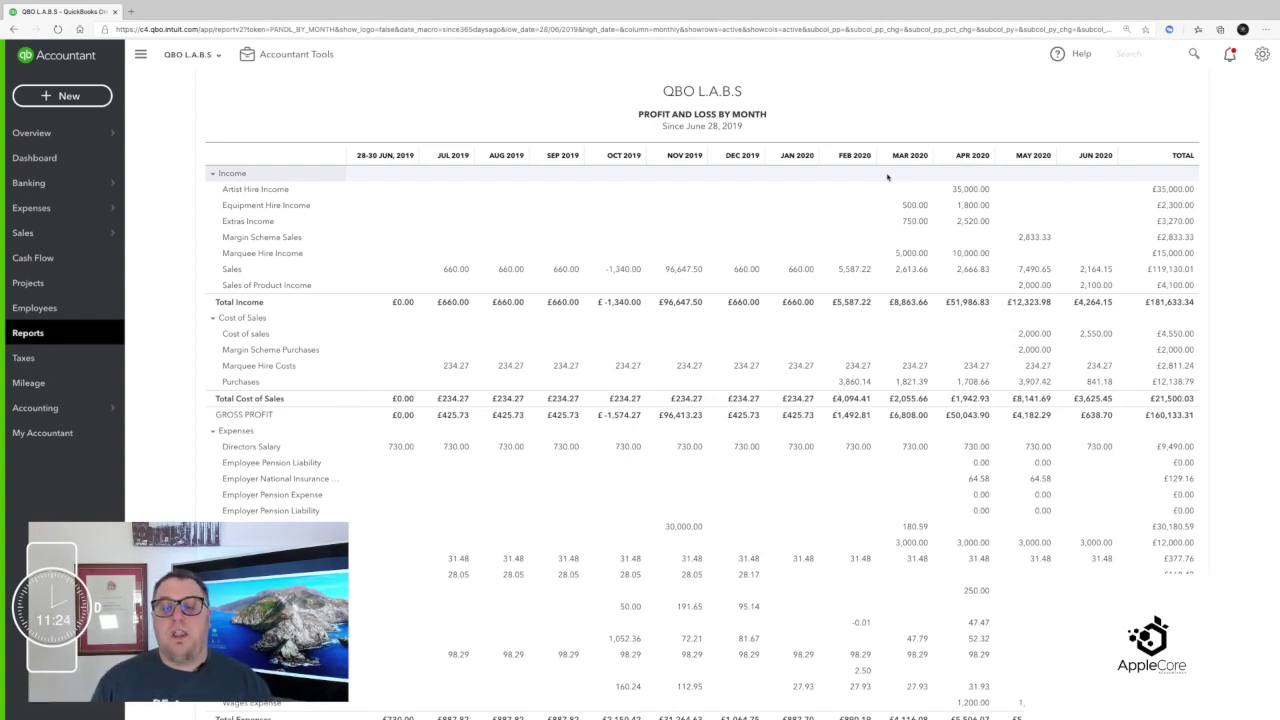
pyautogui.scroll(-3, 628, 247)
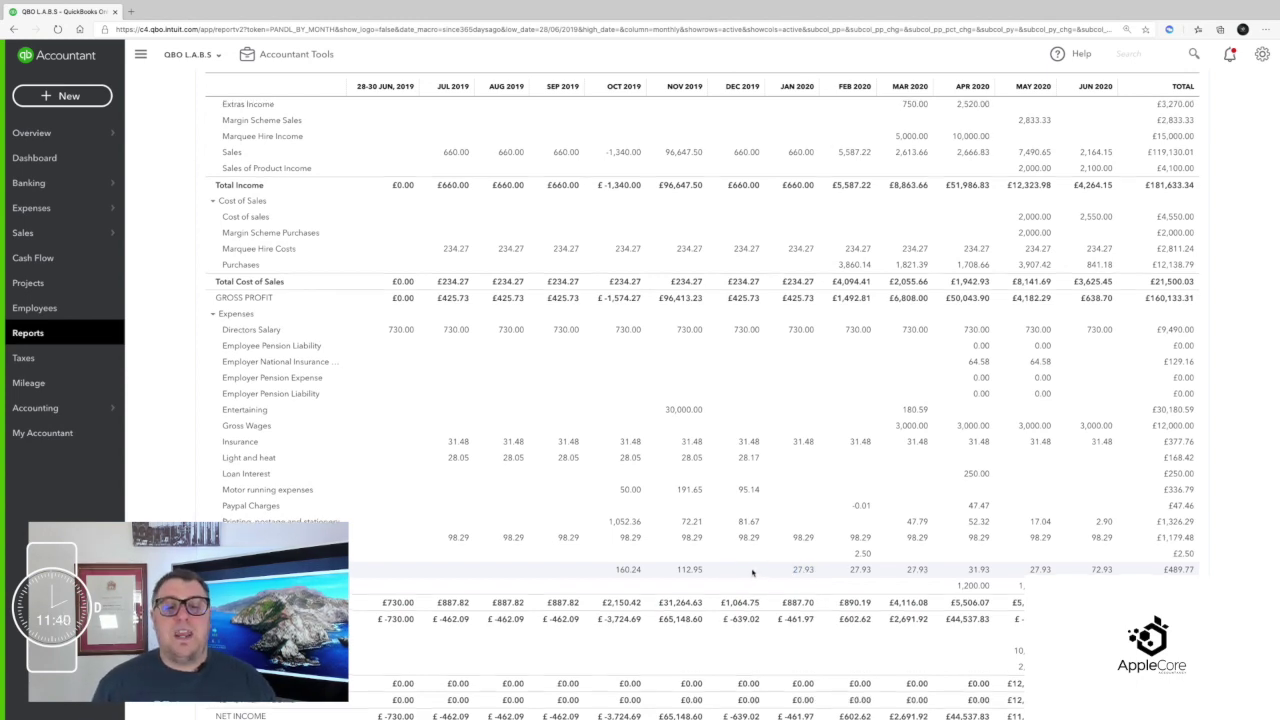
pyautogui.click(690, 570)
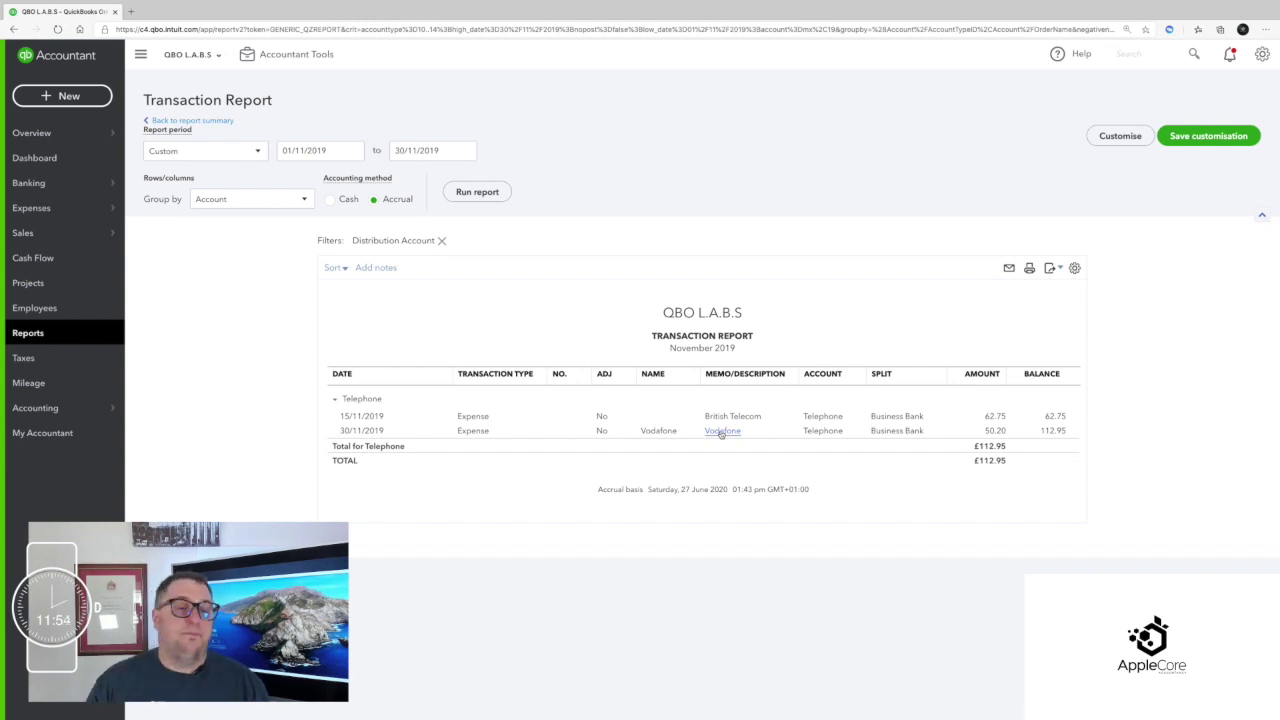
pyautogui.click(63, 331)
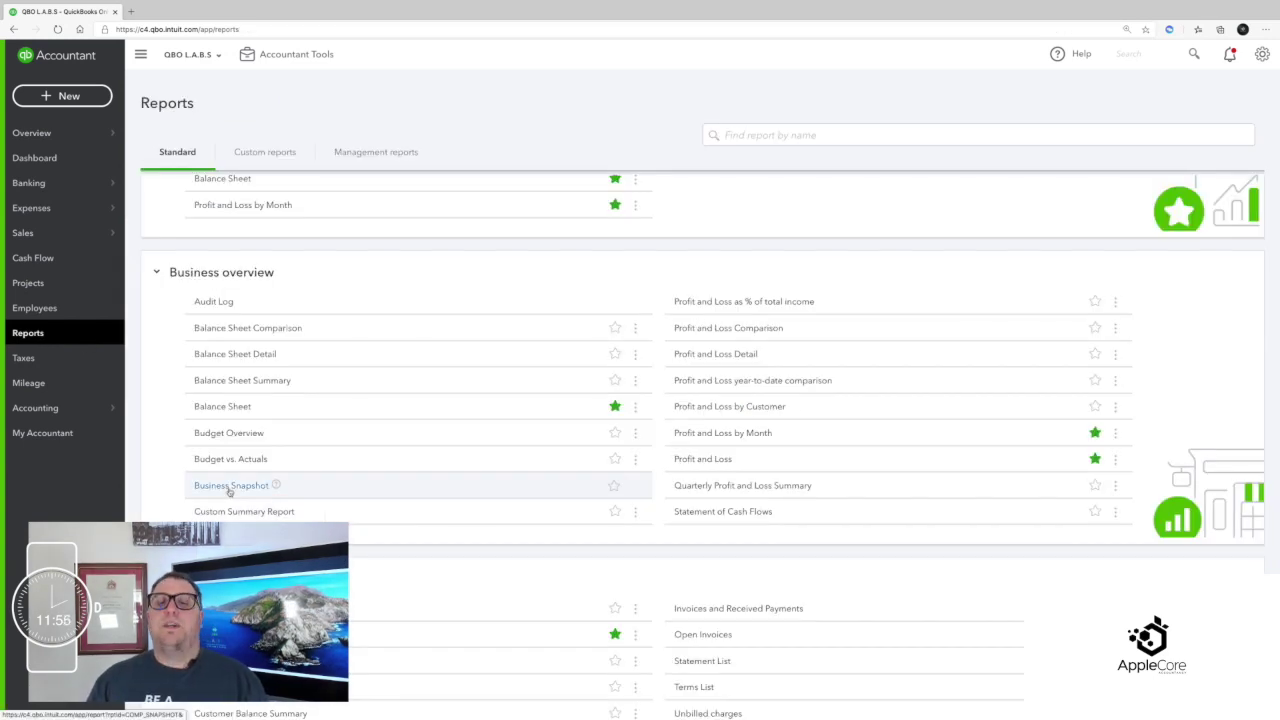
# Step: Open the Business Snapshot and scroll through its income and expense charts
pyautogui.click(230, 486)
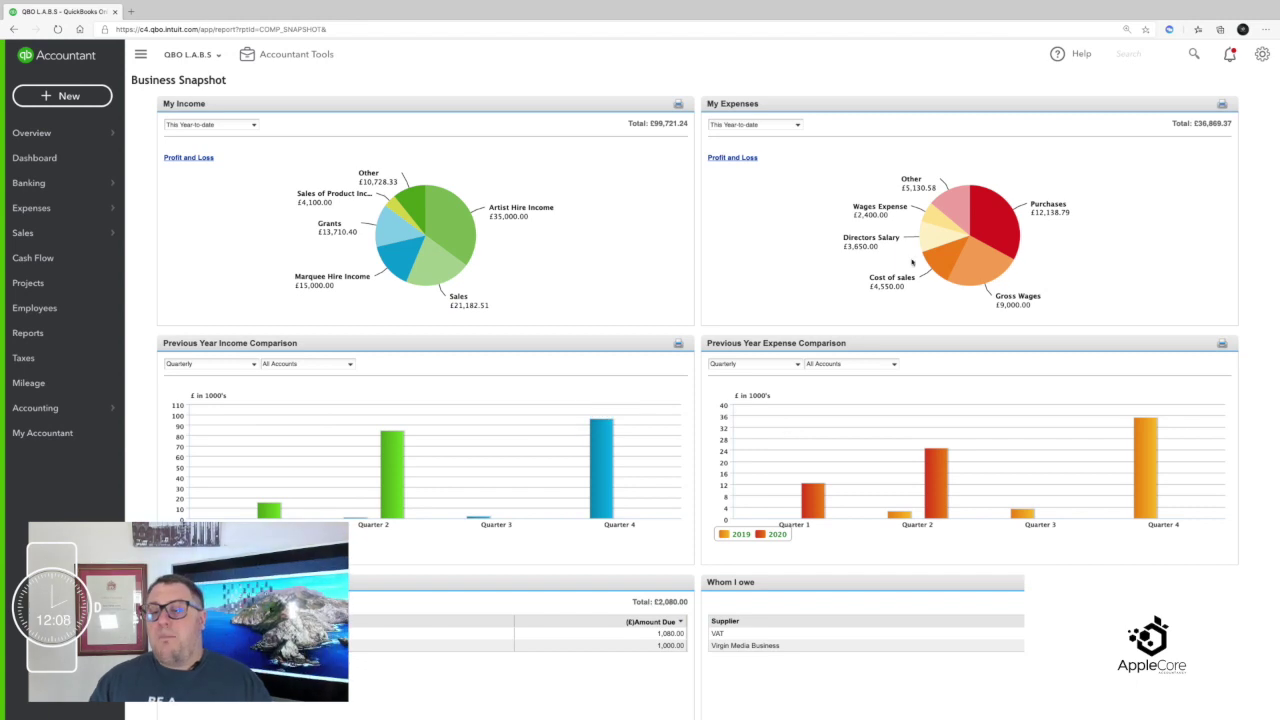
pyautogui.scroll(-1, 915, 235)
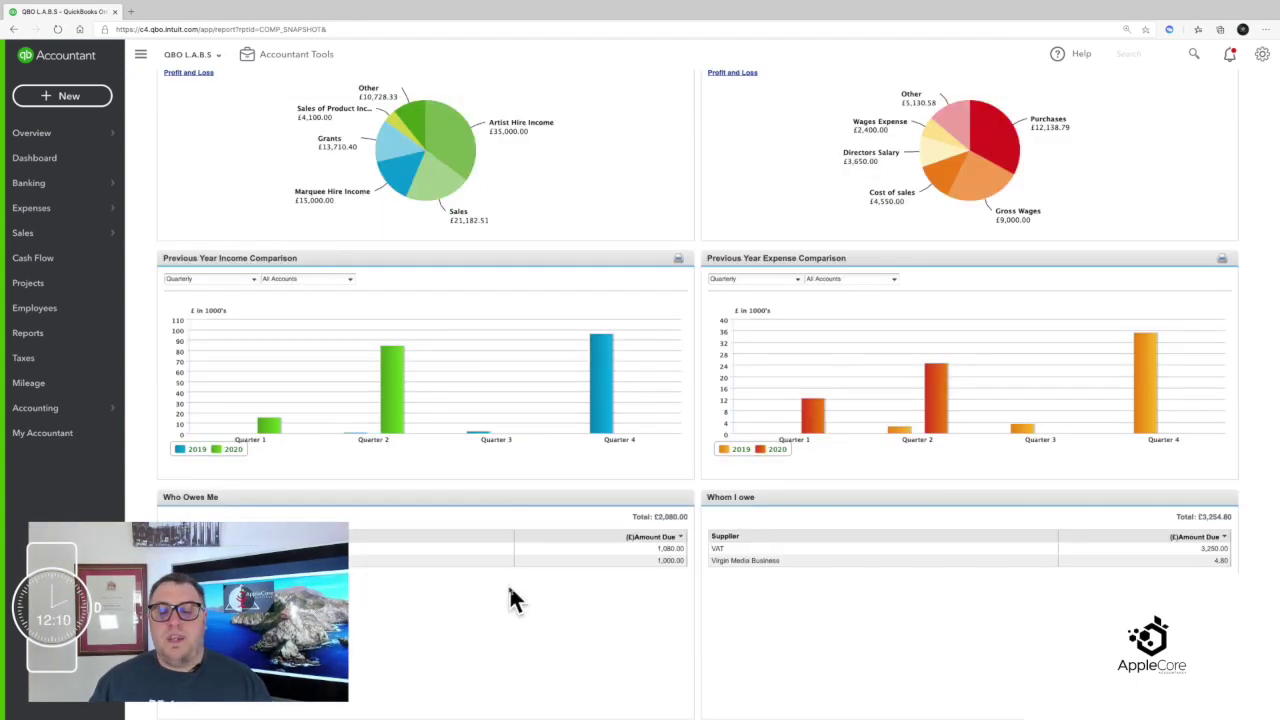
pyautogui.scroll(1, 985, 557)
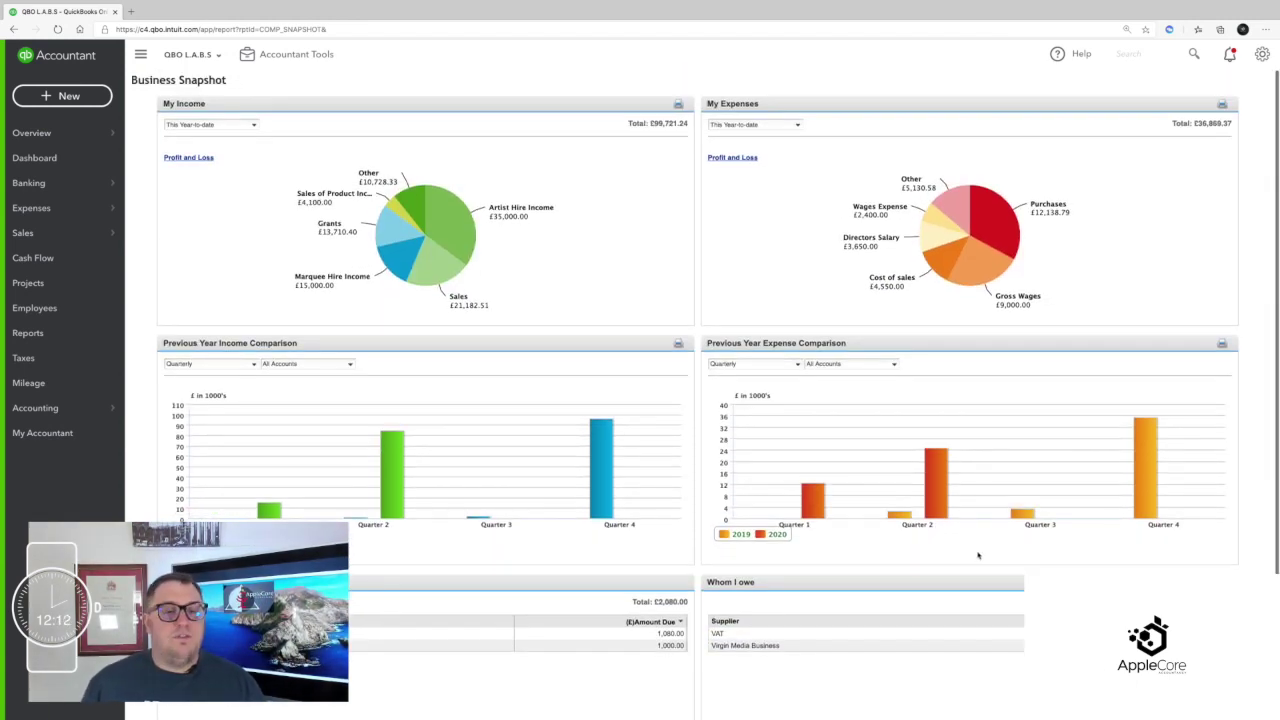